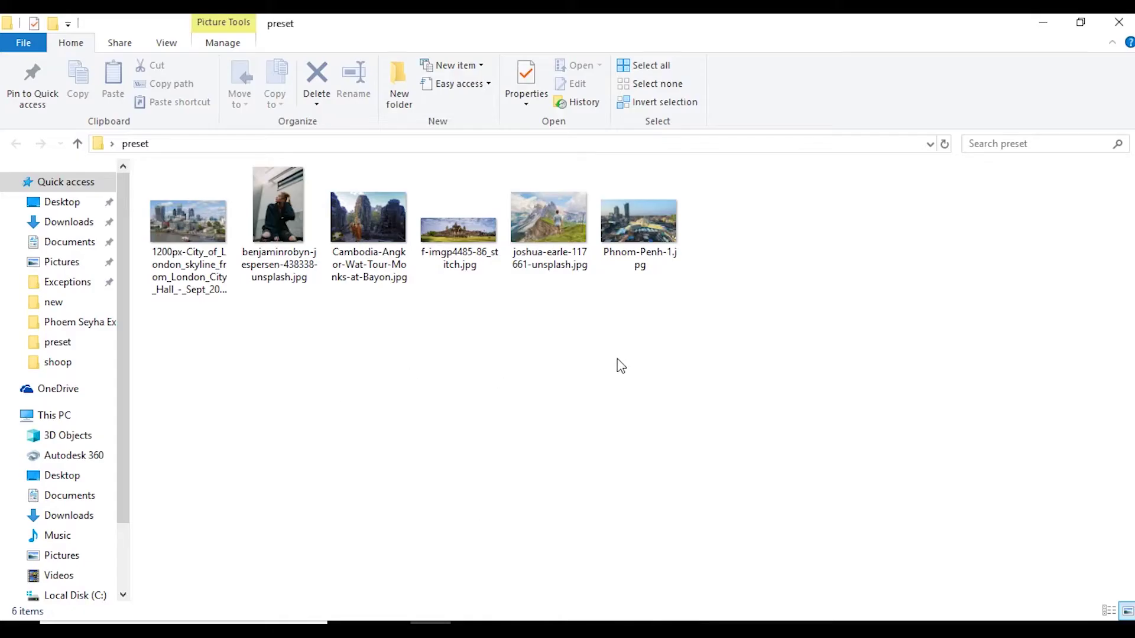
Import all six photos from the preset folder into the Lightroom catalog
left_click_drag(776, 318, 633, 219)
mouse_move(545, 272)
left_mouse_down()
mouse_move(674, 615)
mouse_move(439, 327)
left_mouse_up()
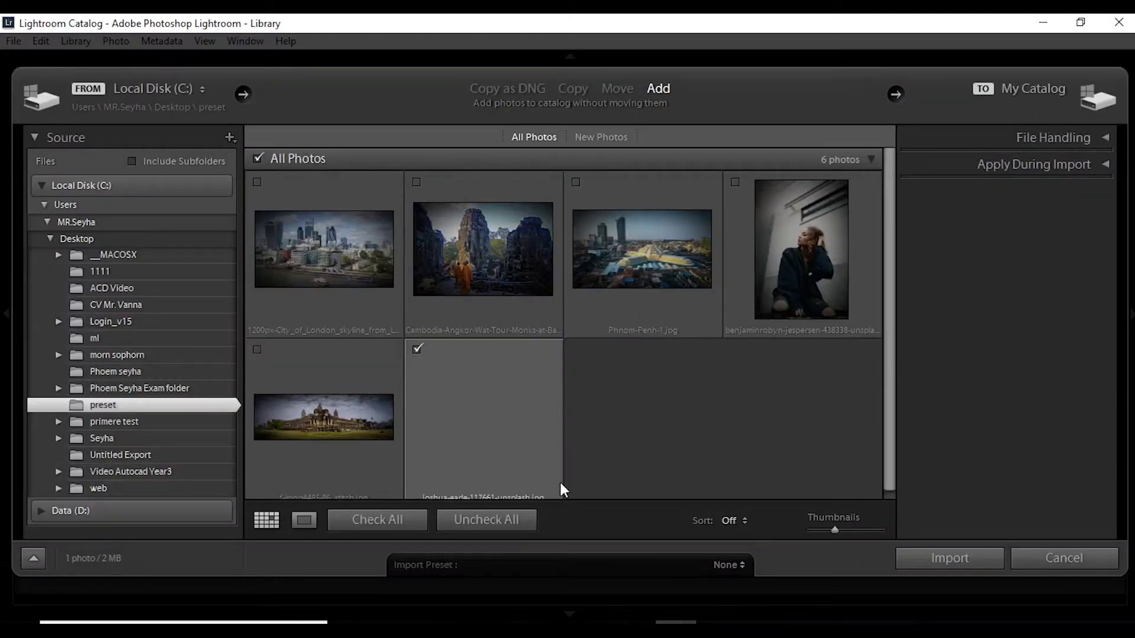
left_click(379, 523)
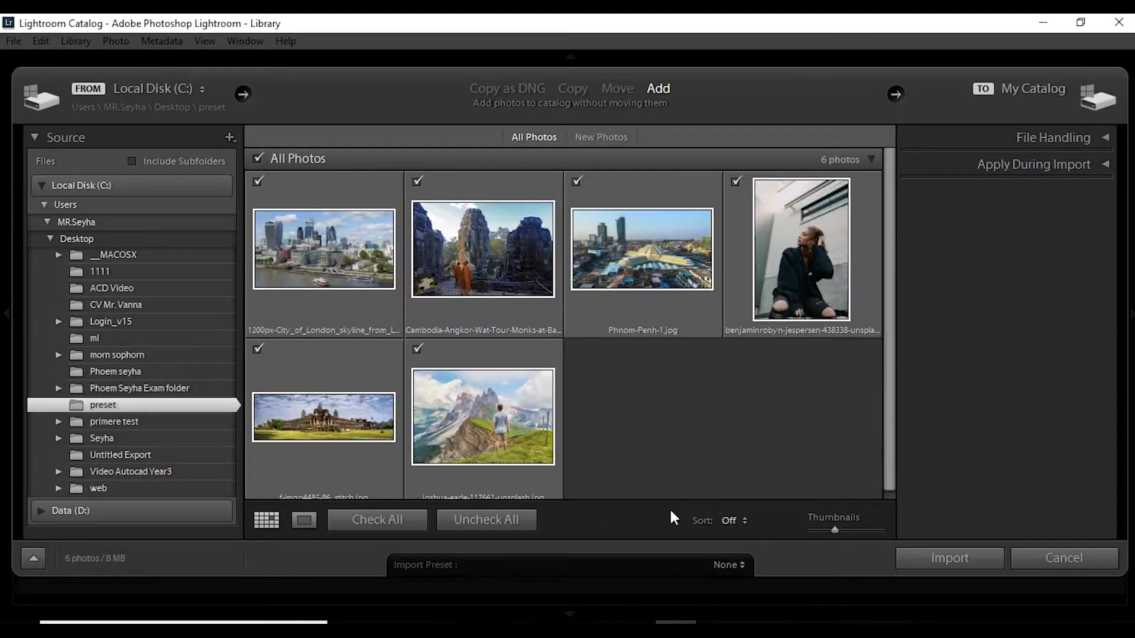
left_click(959, 558)
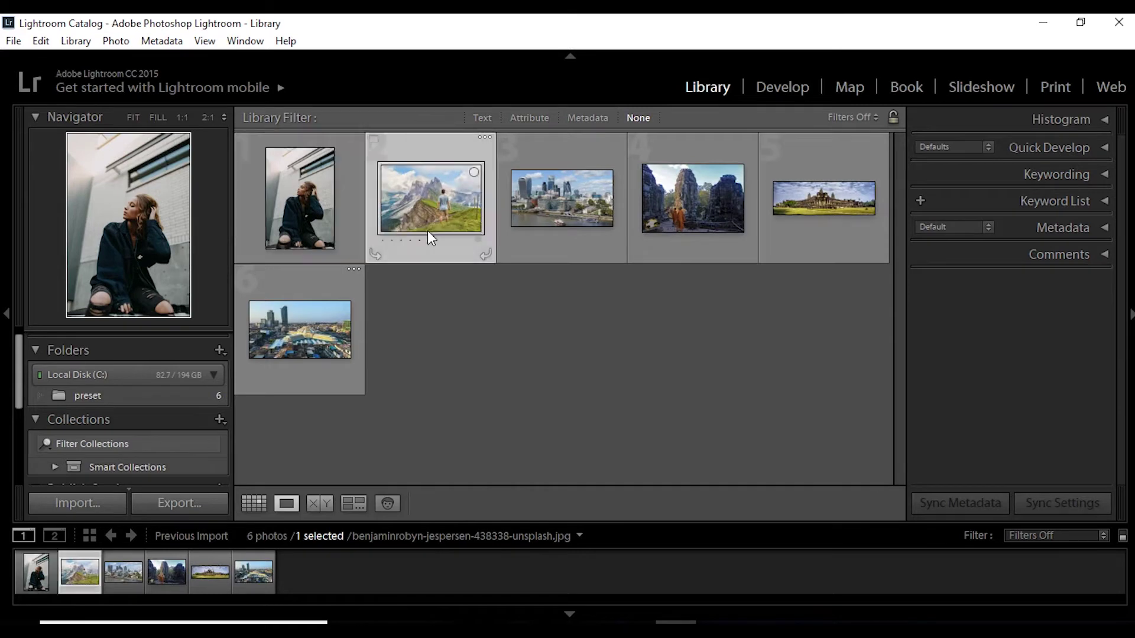
Open the mountain hiker photo in Develop and inspect it at 1:1 zoom
double_click(428, 230)
left_click(780, 95)
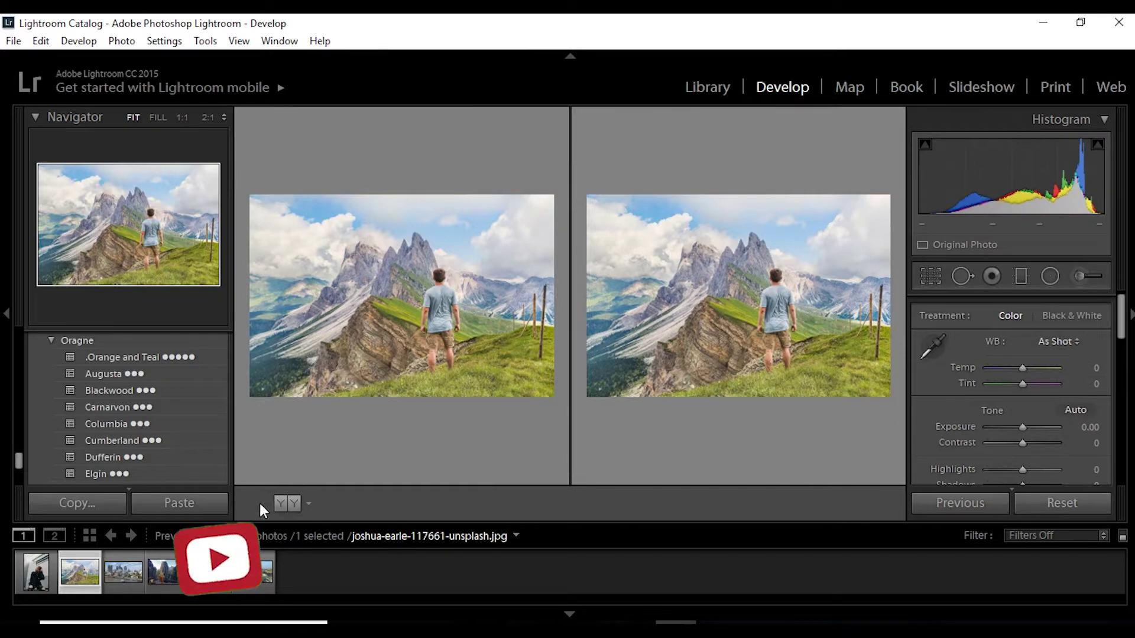
left_click(264, 504)
left_click(575, 296)
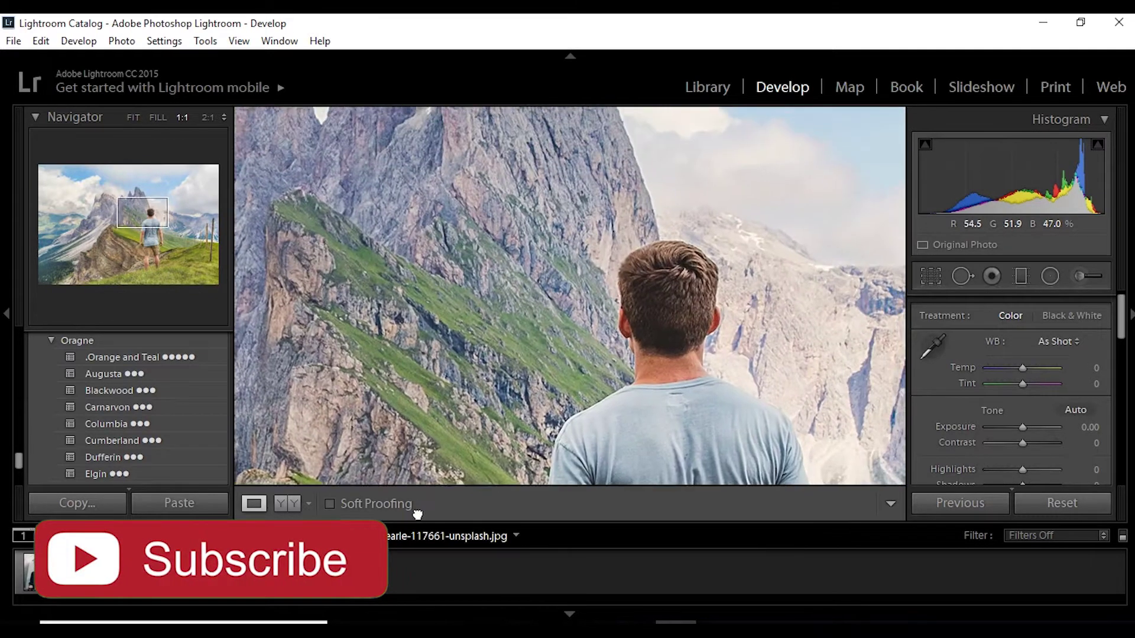
left_click_drag(576, 295, 519, 320)
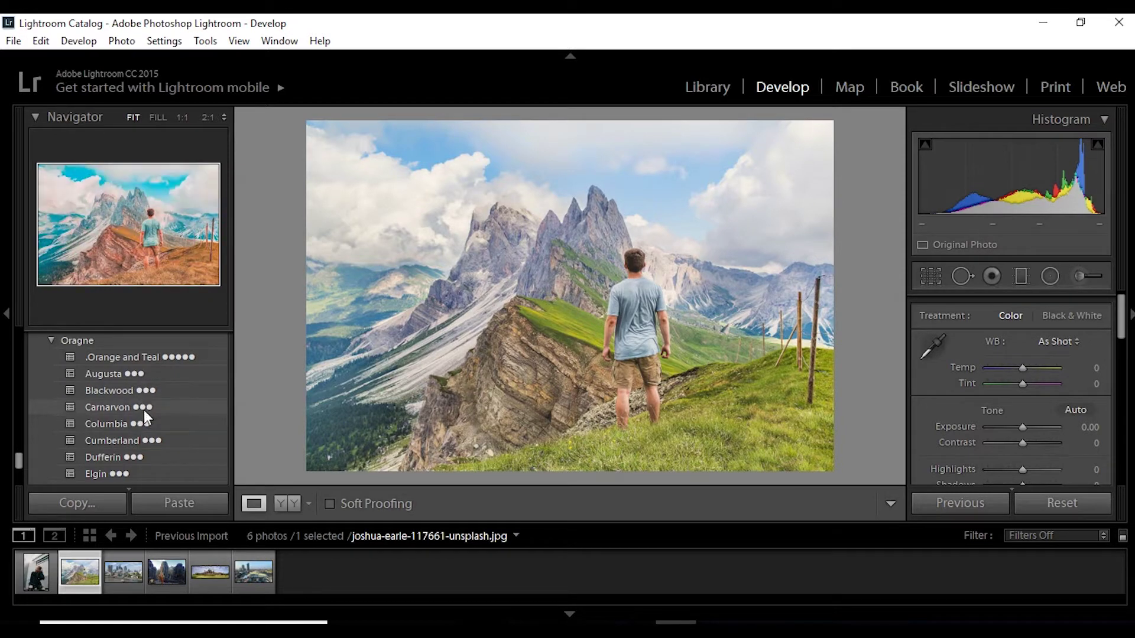
Compare the Blackwood, Carnarvon and .Orange and Teal presets on the mountain photo
left_click(142, 392)
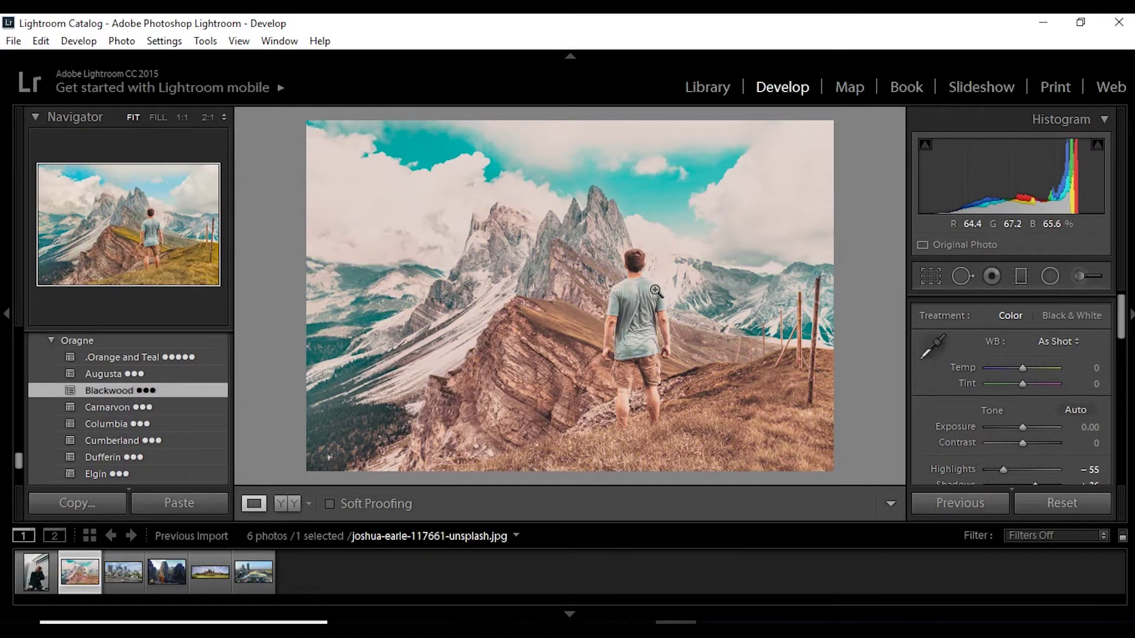
left_click(642, 293)
left_click(524, 309)
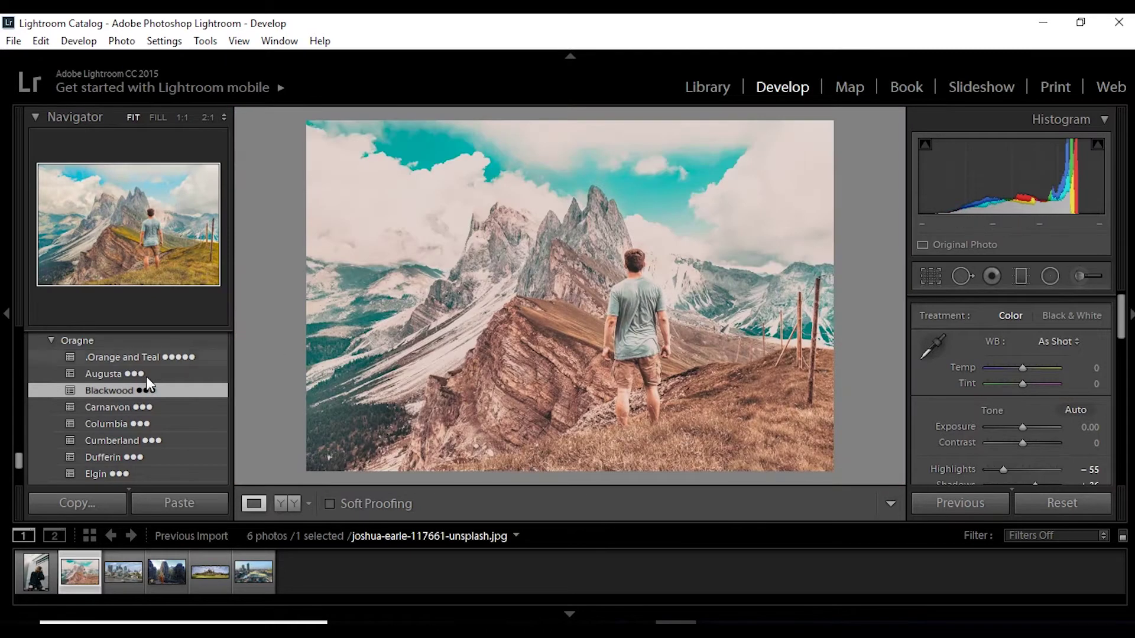
left_click(126, 407)
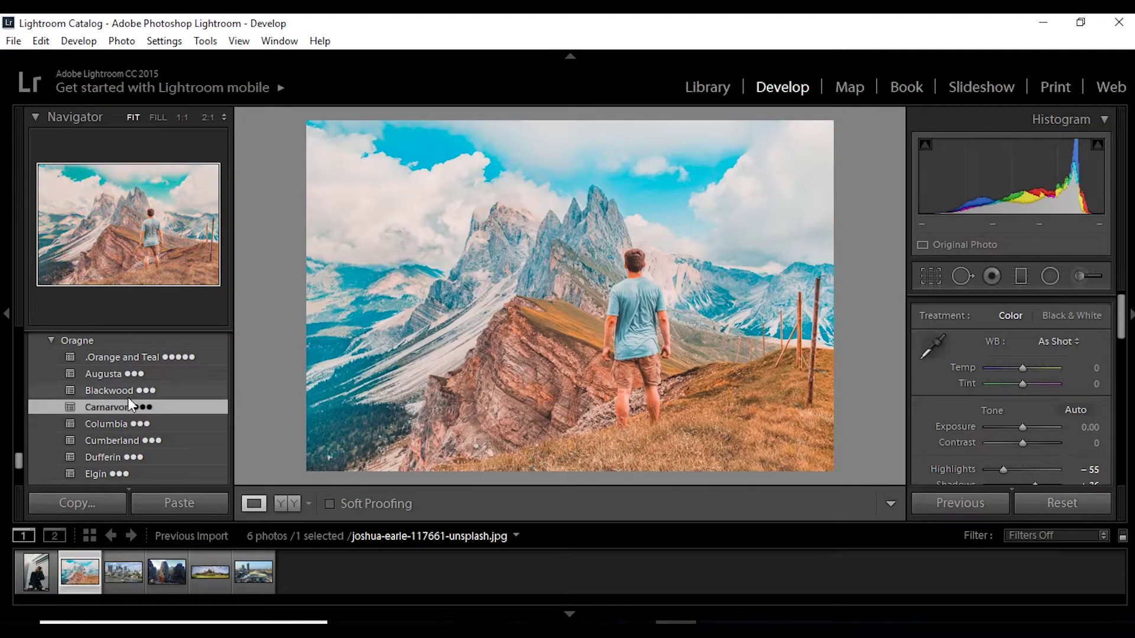
left_click(127, 395)
left_click(130, 363)
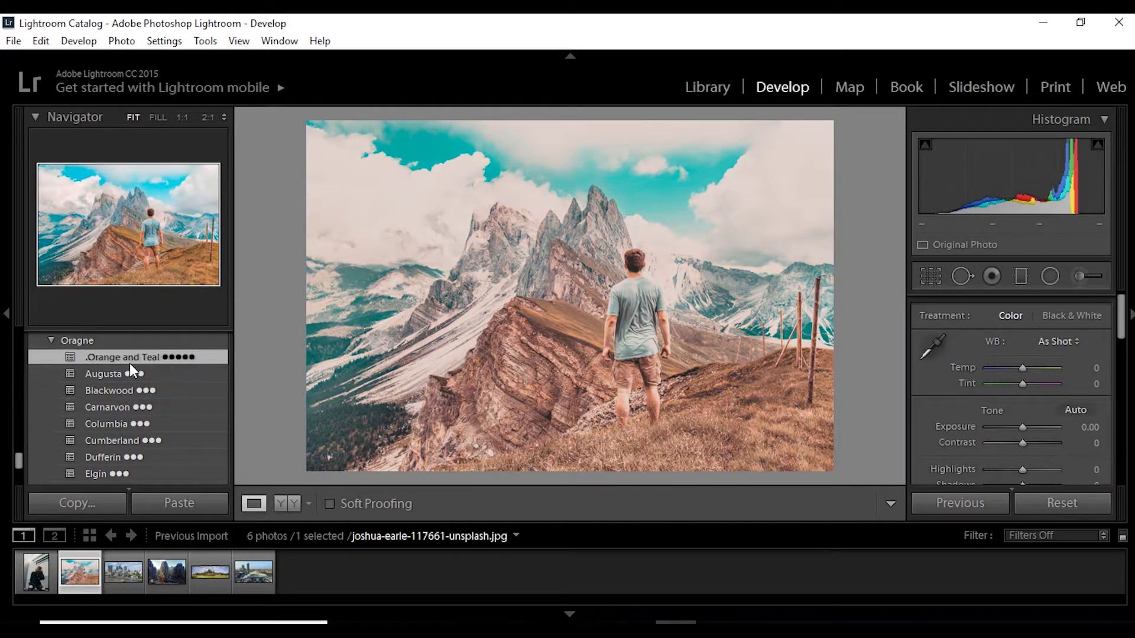
left_click(143, 405)
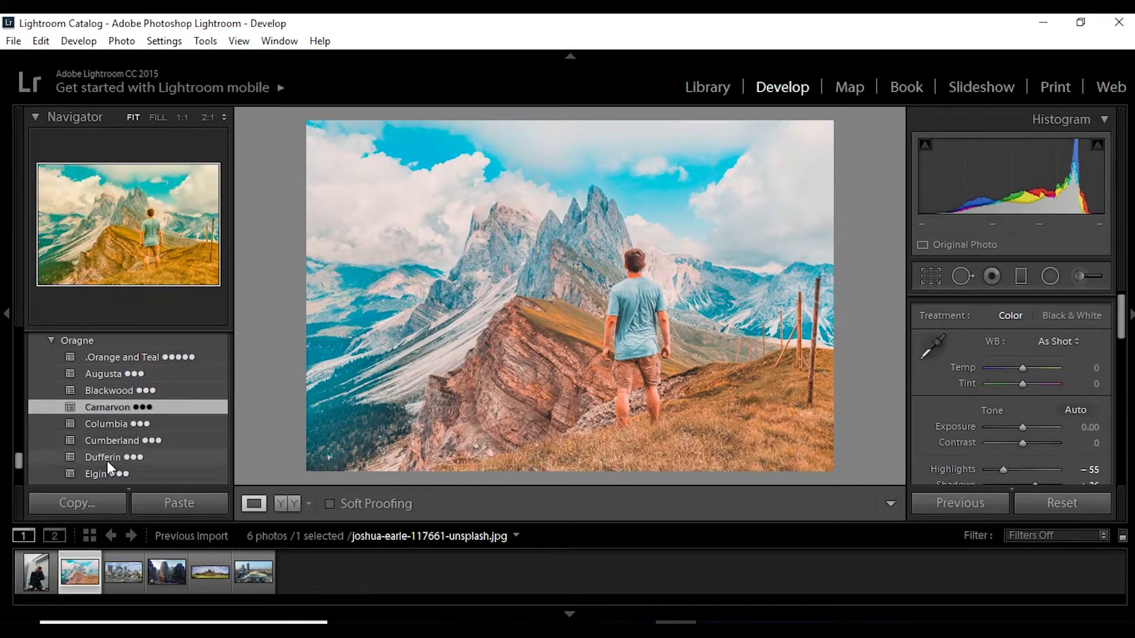
left_click(126, 390)
Settle on Carnarvon and review it Before/After up close, then select the London photo
left_click(641, 257)
left_click(501, 351)
left_click(281, 504)
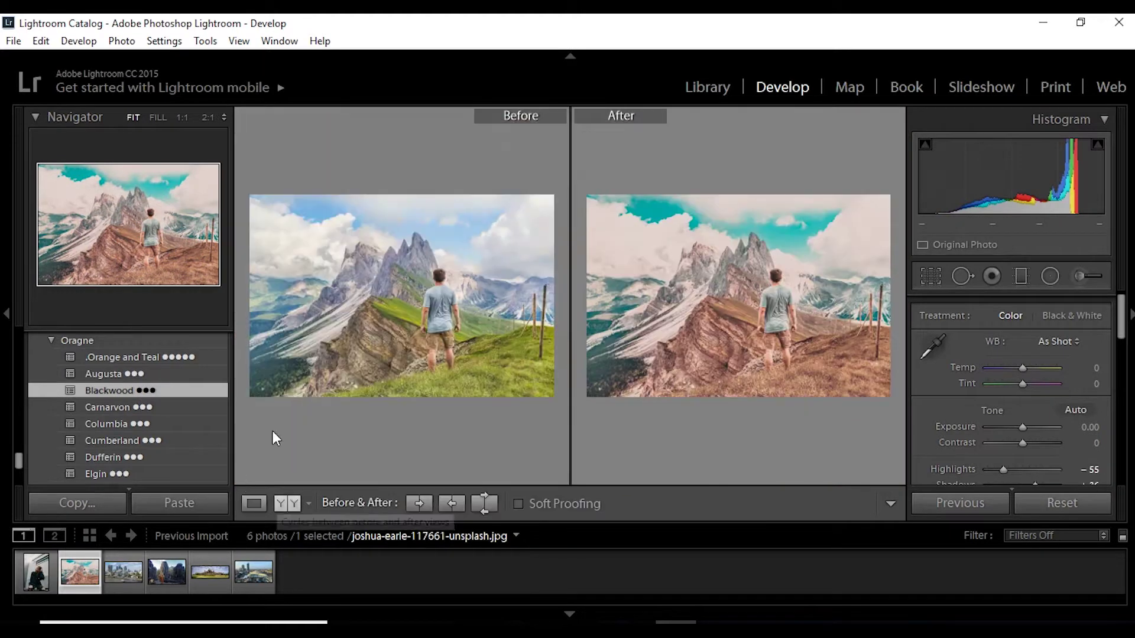
left_click(143, 406)
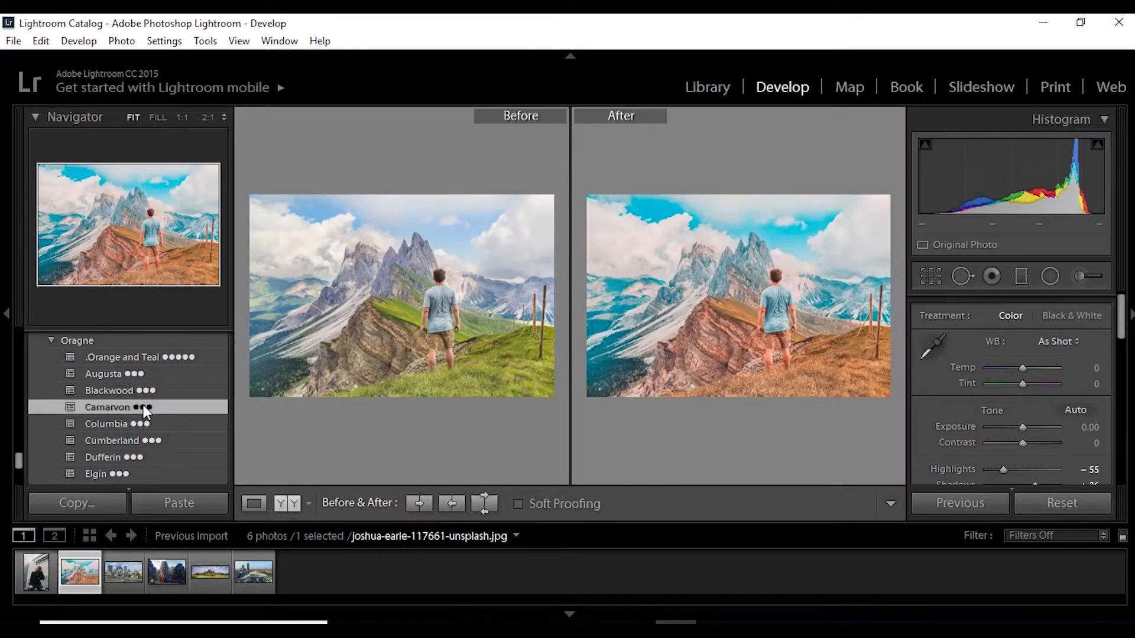
left_click_drag(457, 388, 732, 333)
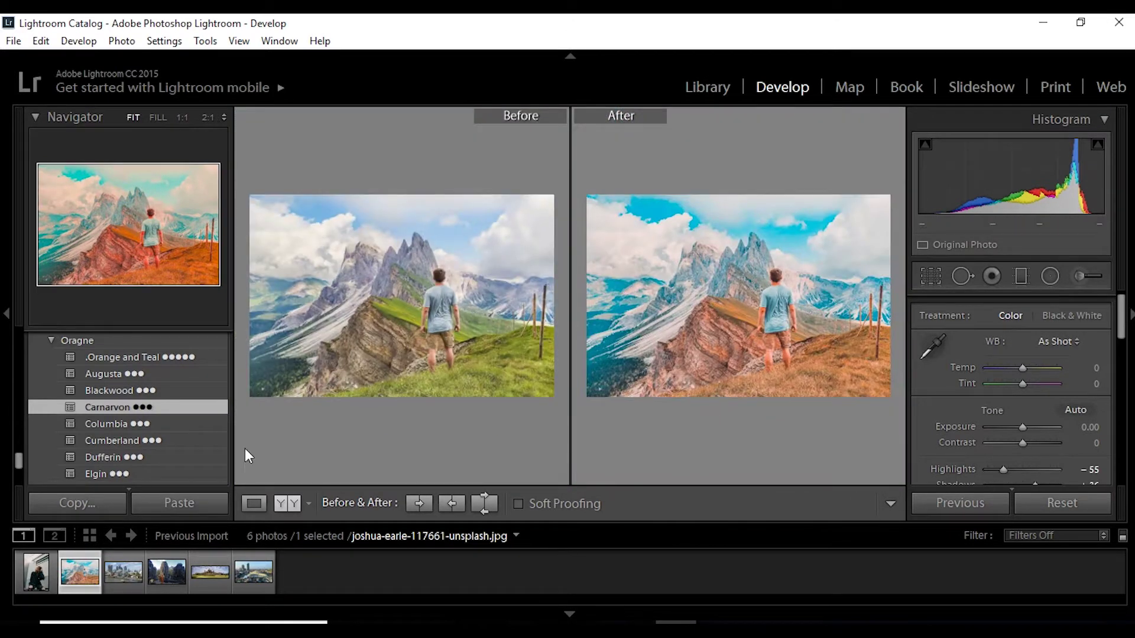
left_click(122, 572)
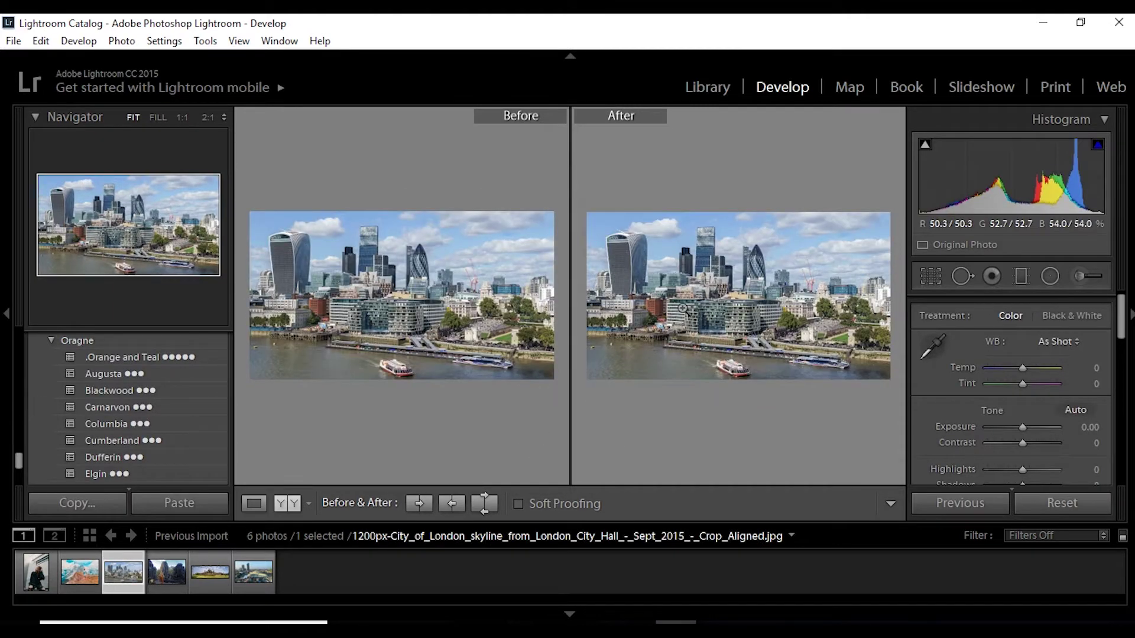
Apply .Orange and Teal to the London skyline and inspect it at 1:1
left_click(131, 357)
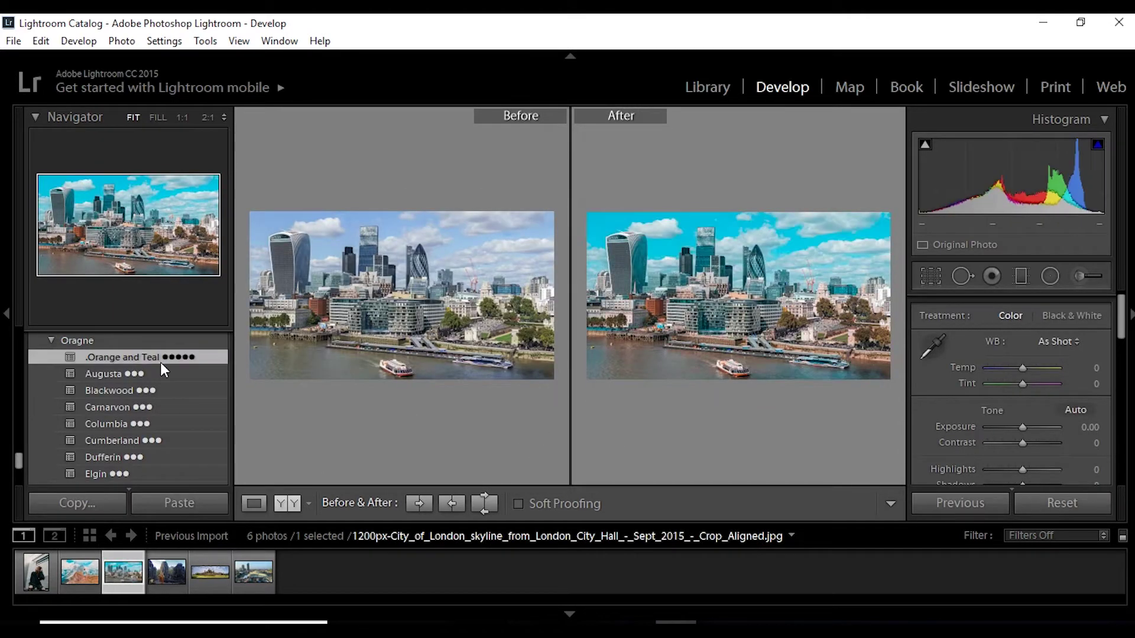
left_click(715, 304)
left_click_drag(674, 340, 789, 301)
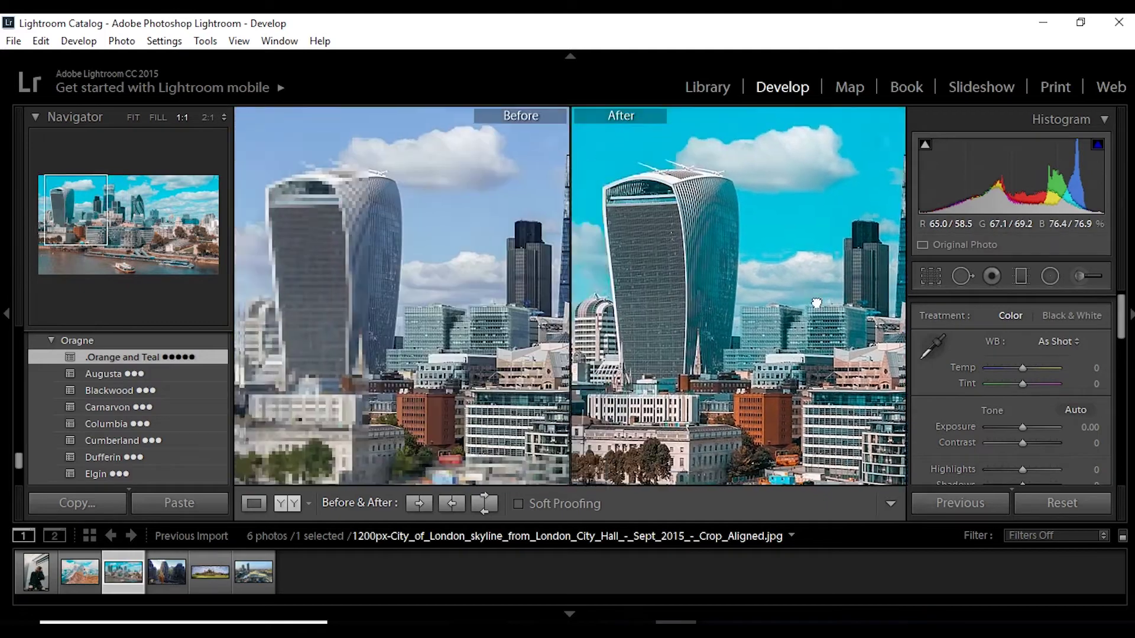
left_click(788, 301)
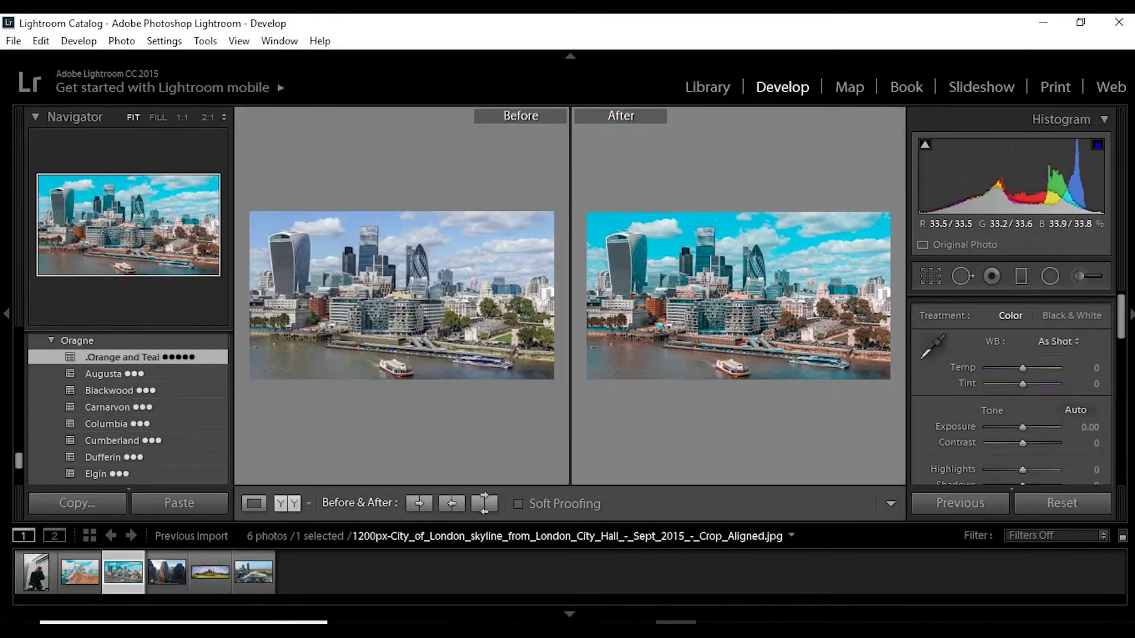
left_click(248, 506)
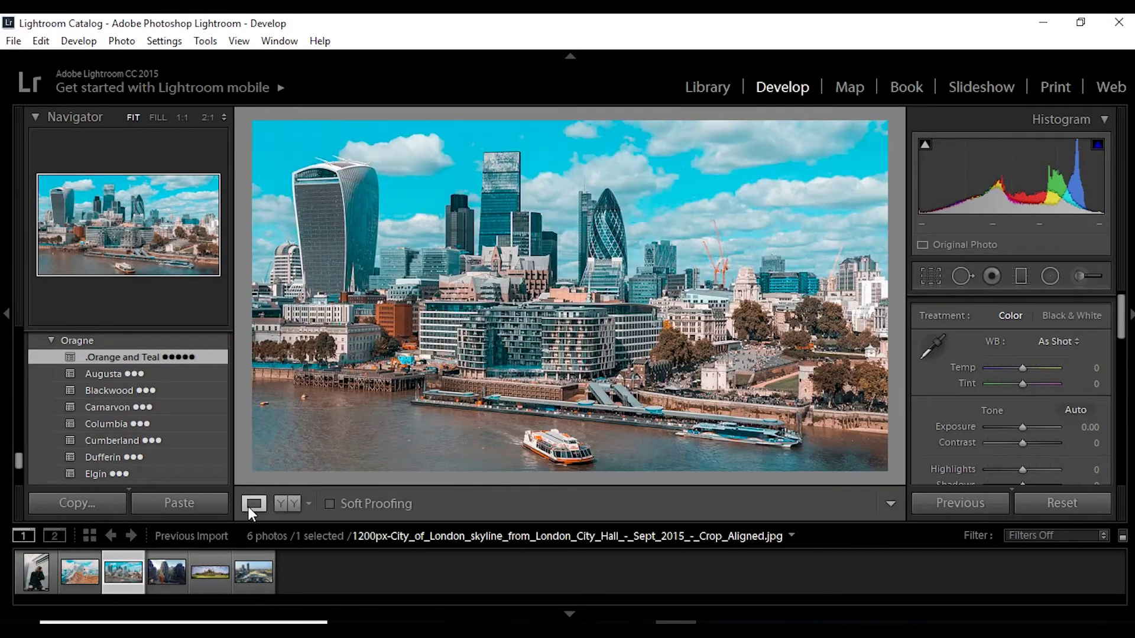
left_click(614, 277)
left_click_drag(615, 278, 550, 320)
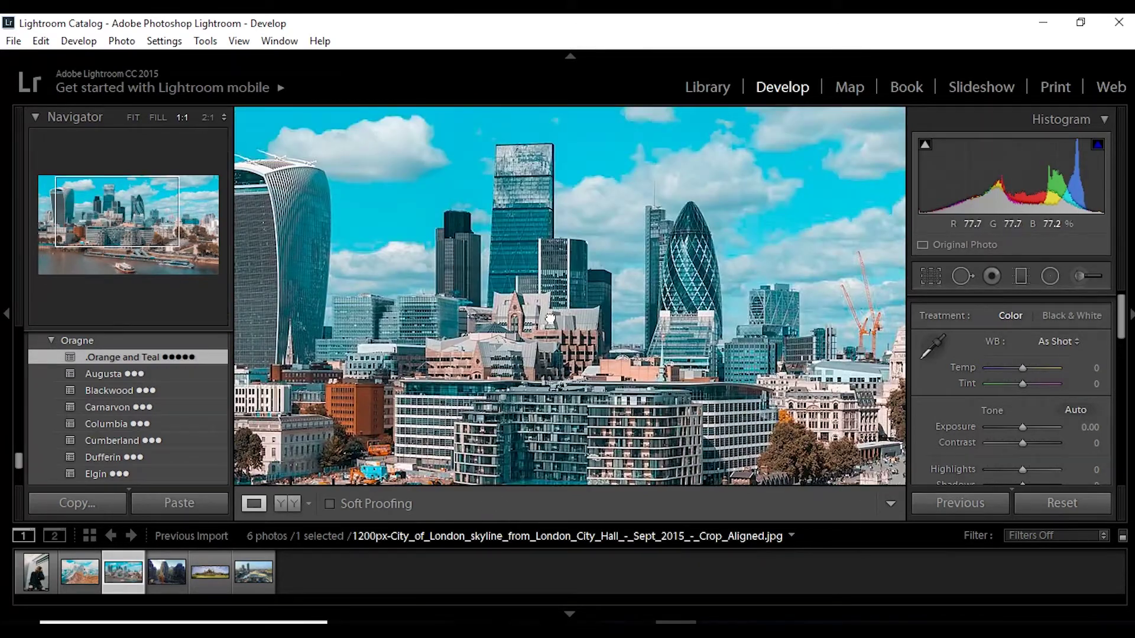
left_click(550, 319)
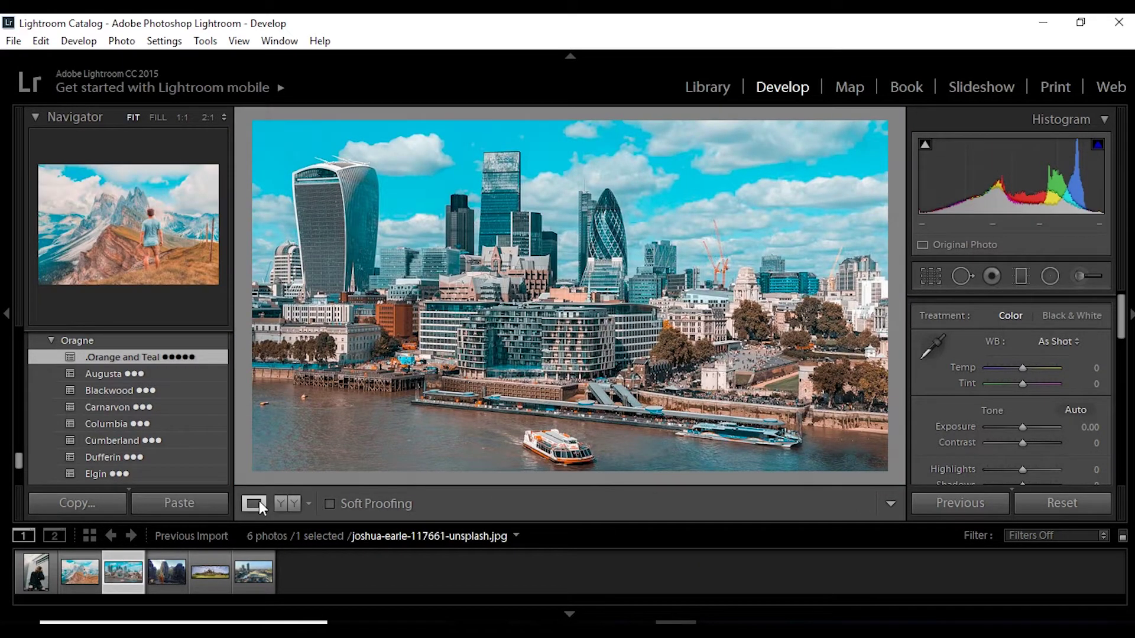
Compare the graded skyline Before/After at 1:1, then select the temple panorama
left_click(284, 499)
left_click(281, 503)
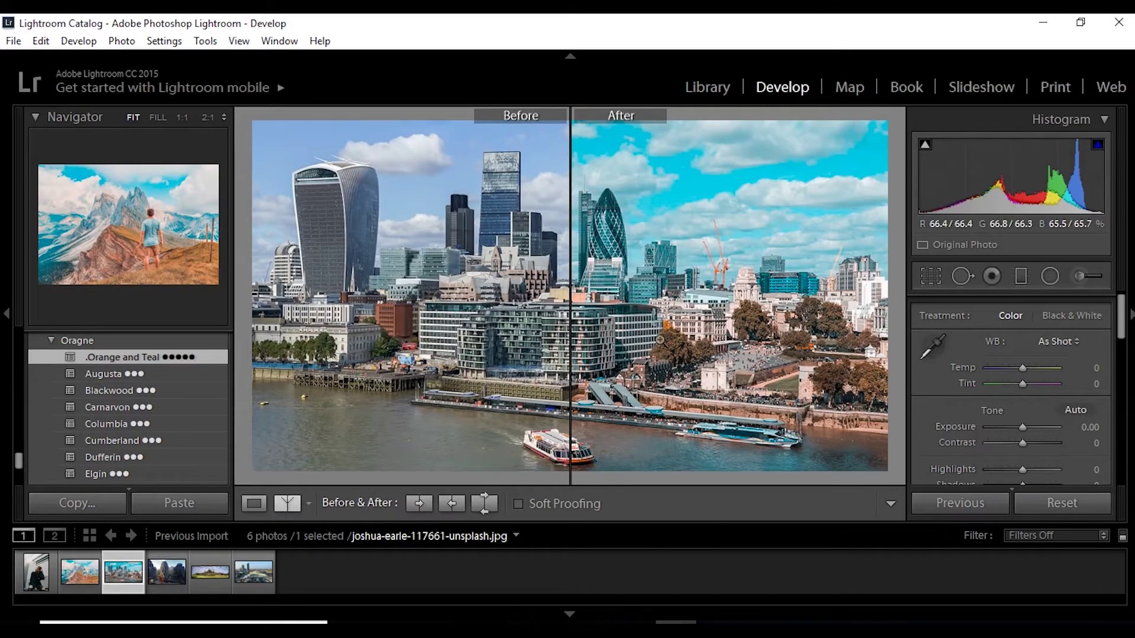
left_click(668, 324)
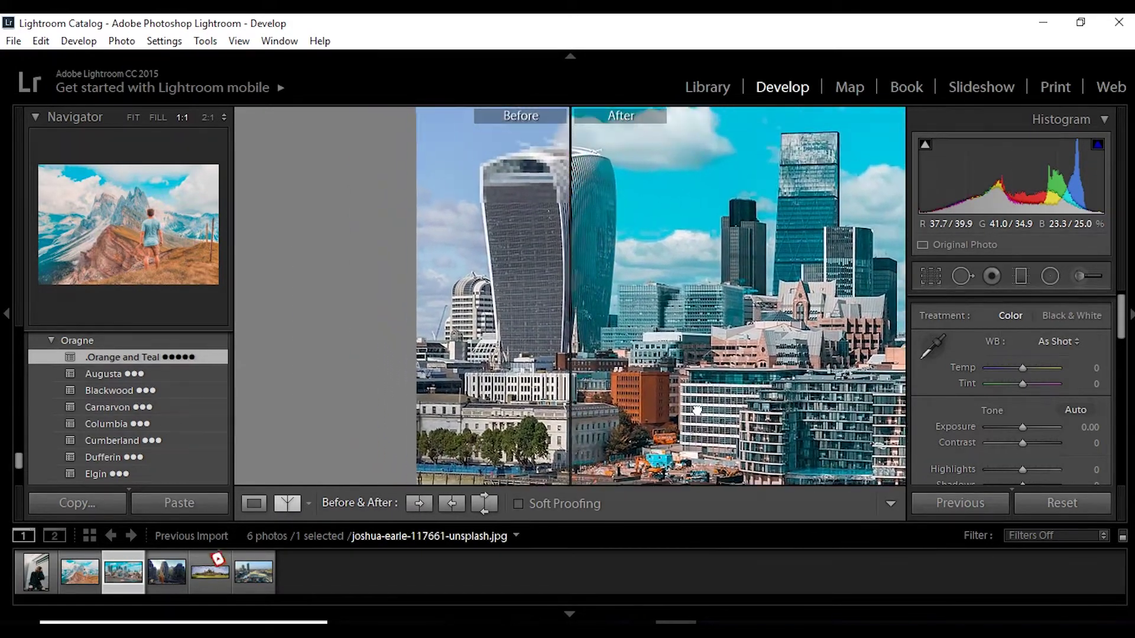
left_click(607, 247)
left_click(607, 247)
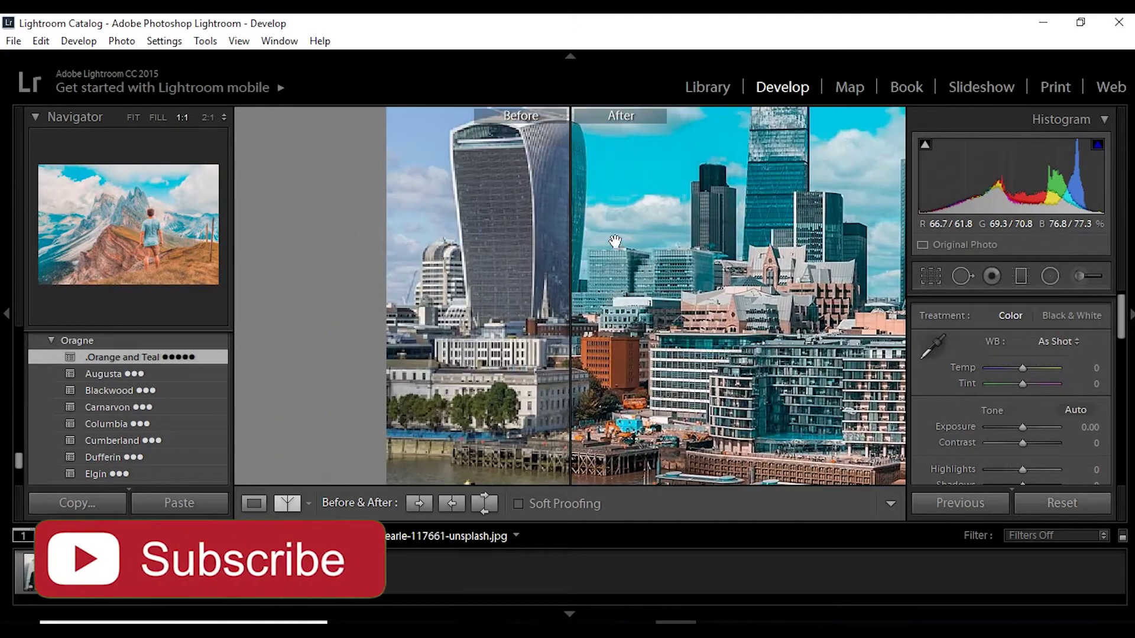
left_click_drag(707, 243, 565, 154)
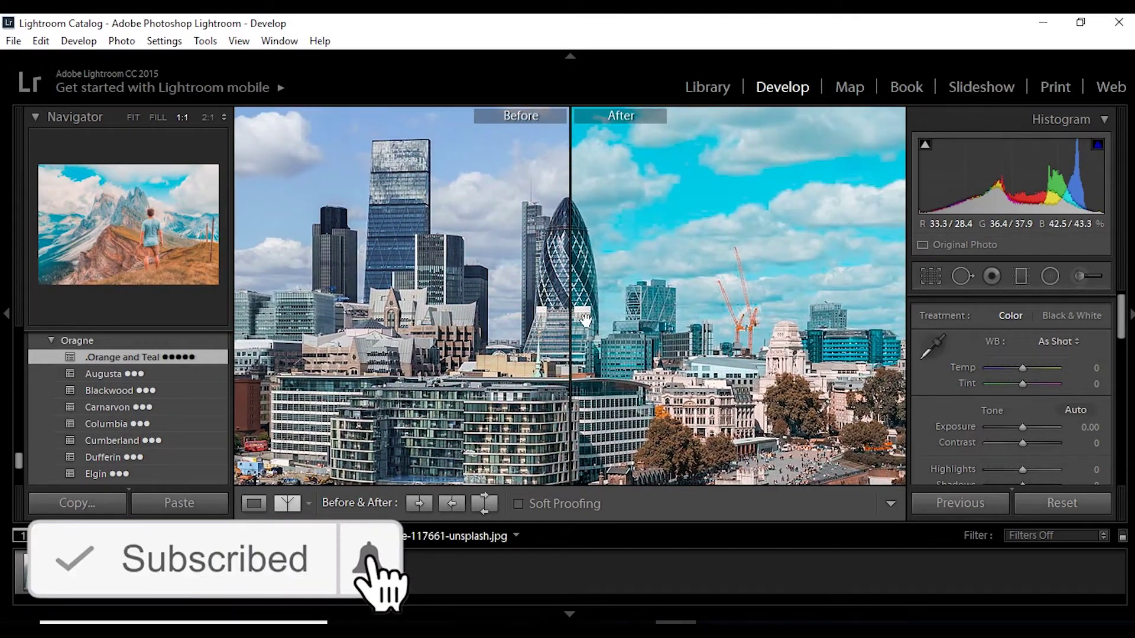
left_click(591, 280)
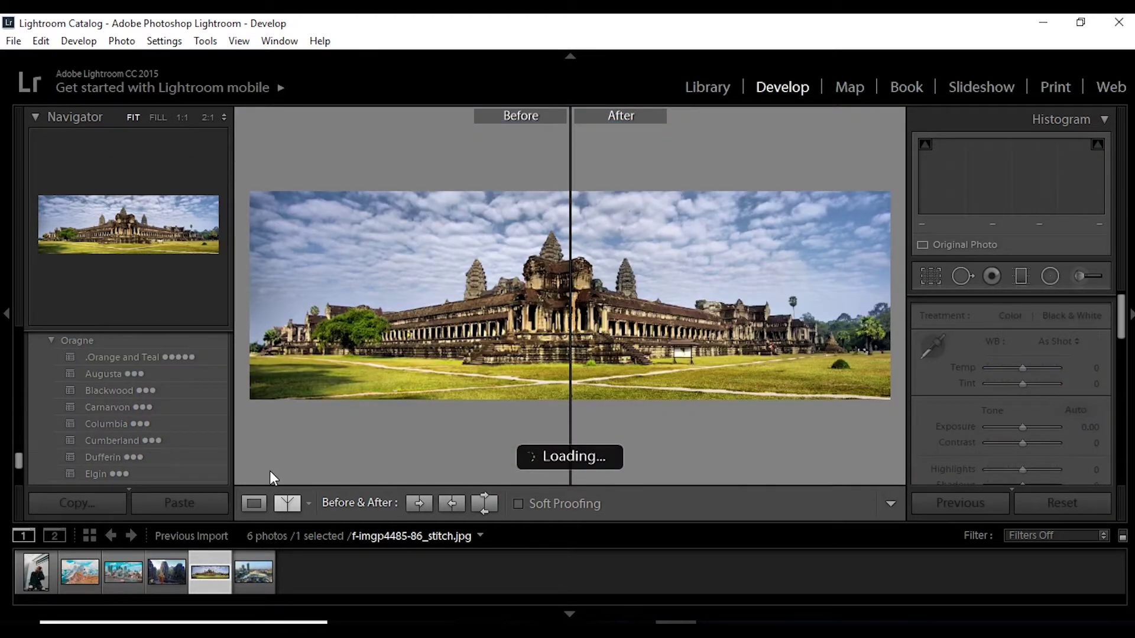
Try Augusta on the temple panorama, then apply the Blackwood preset instead
left_click(248, 497)
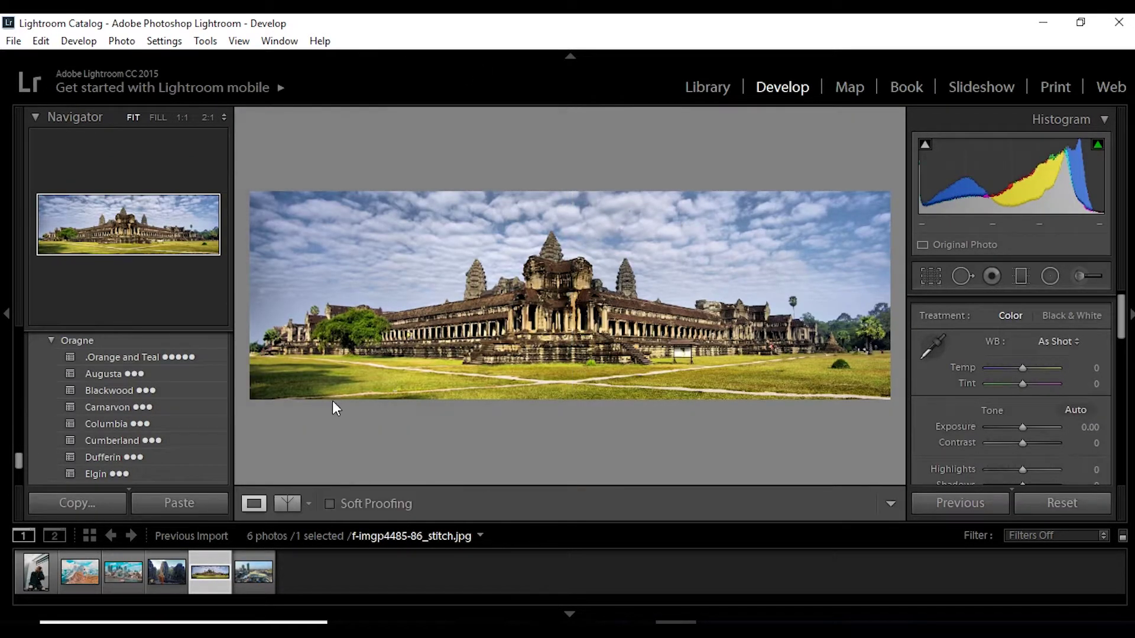
key("z")
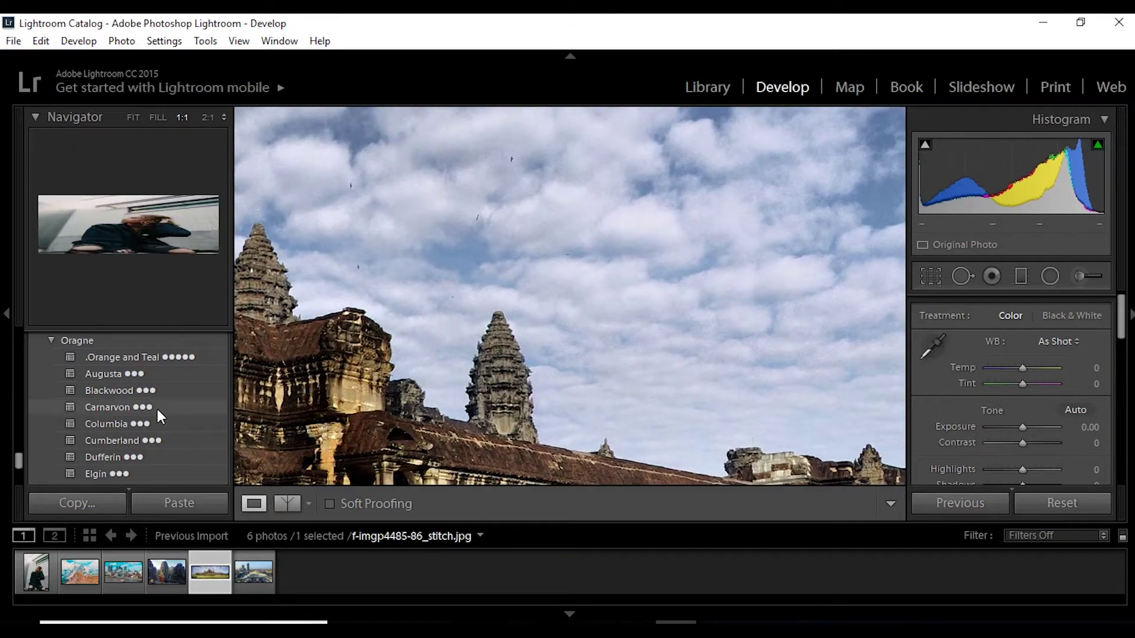
left_click(292, 402)
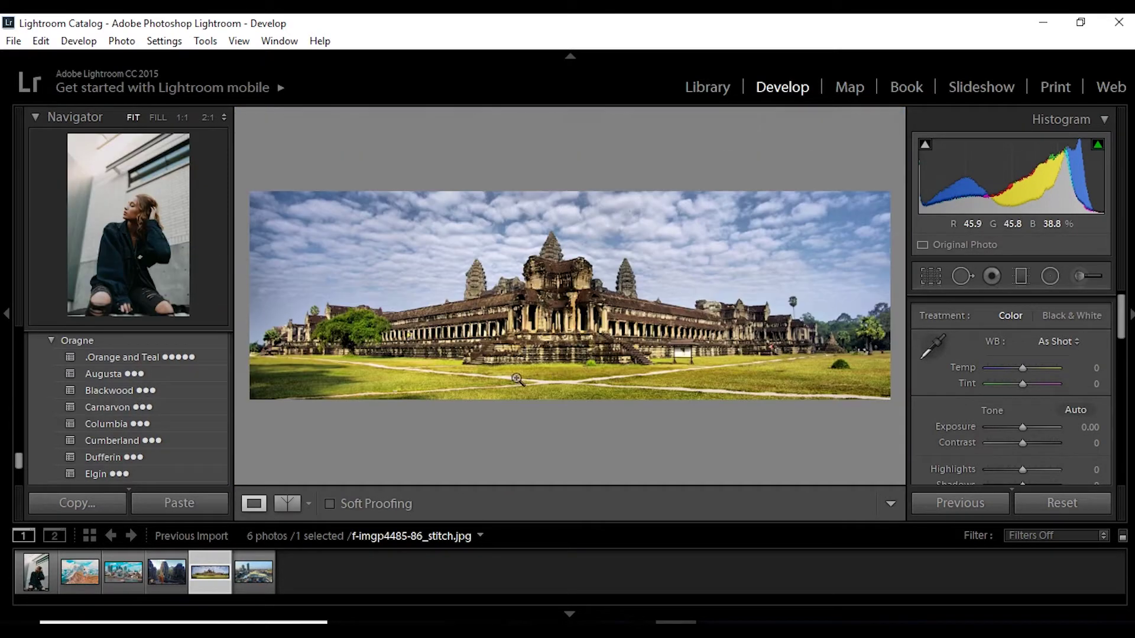
left_click(115, 378)
left_click(112, 388)
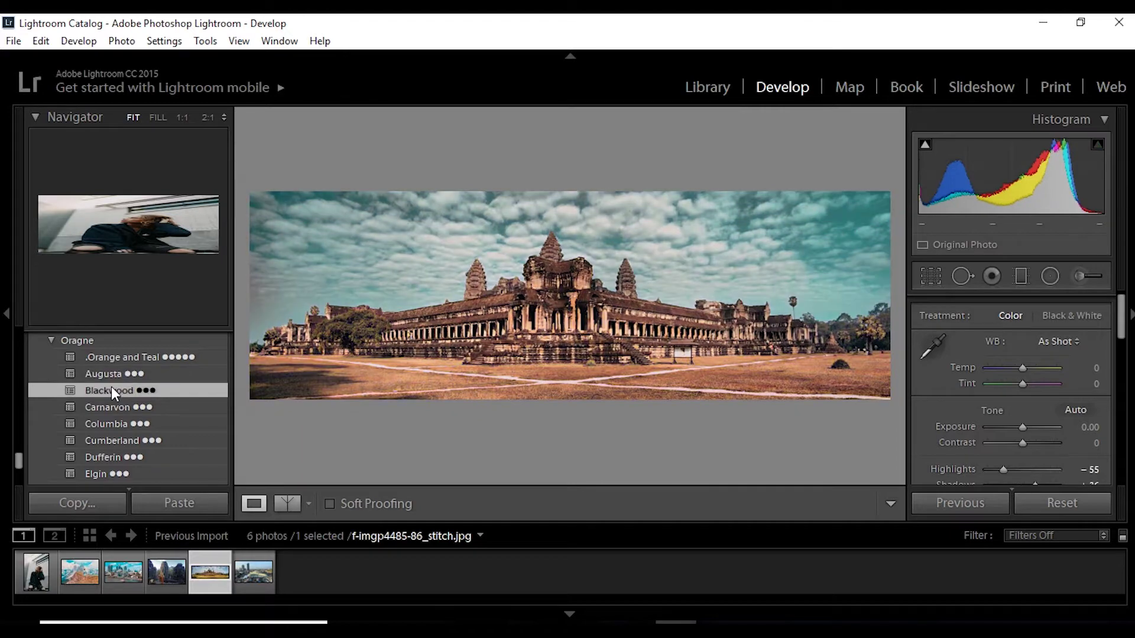
left_click(580, 298)
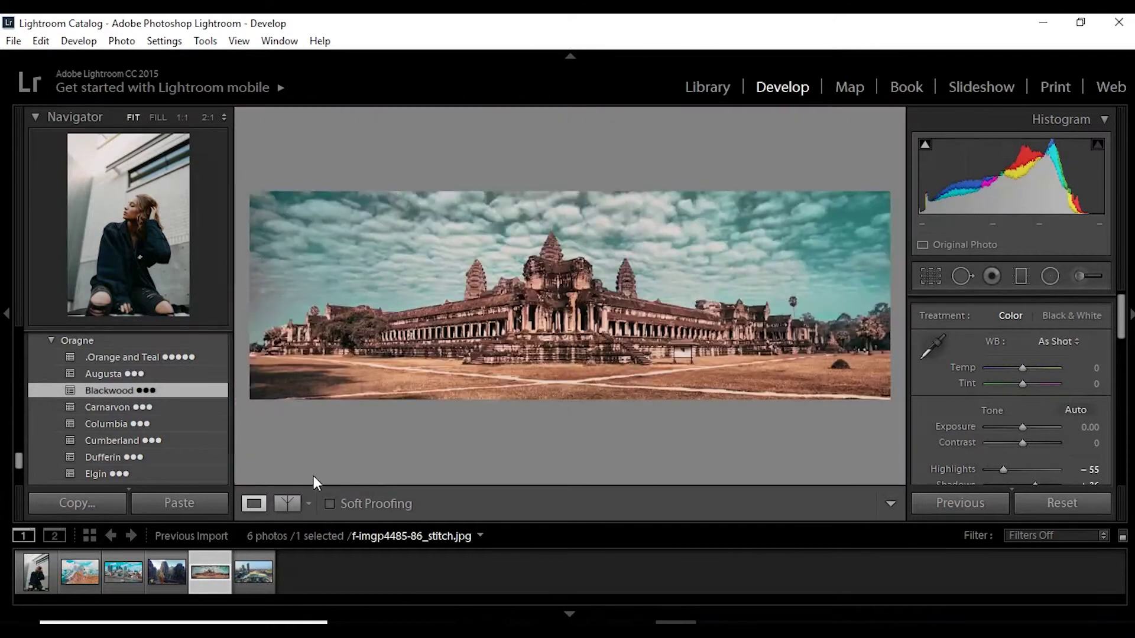
Compare the Blackwood panorama side by side with its original at 1:1
left_click(278, 500)
left_click(705, 305)
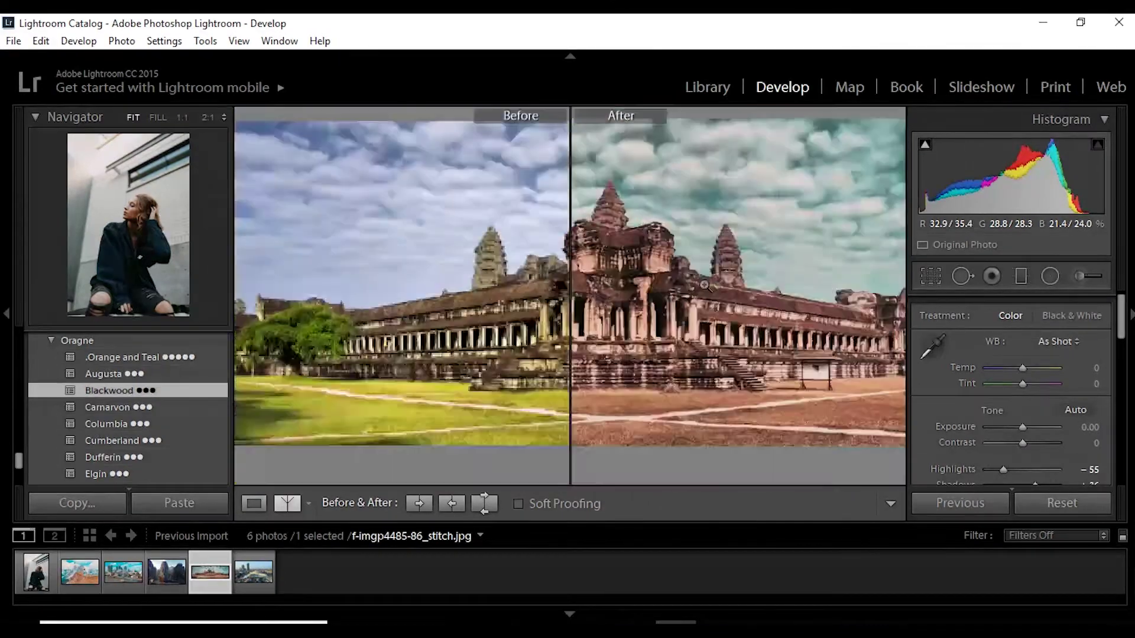
left_click(702, 286)
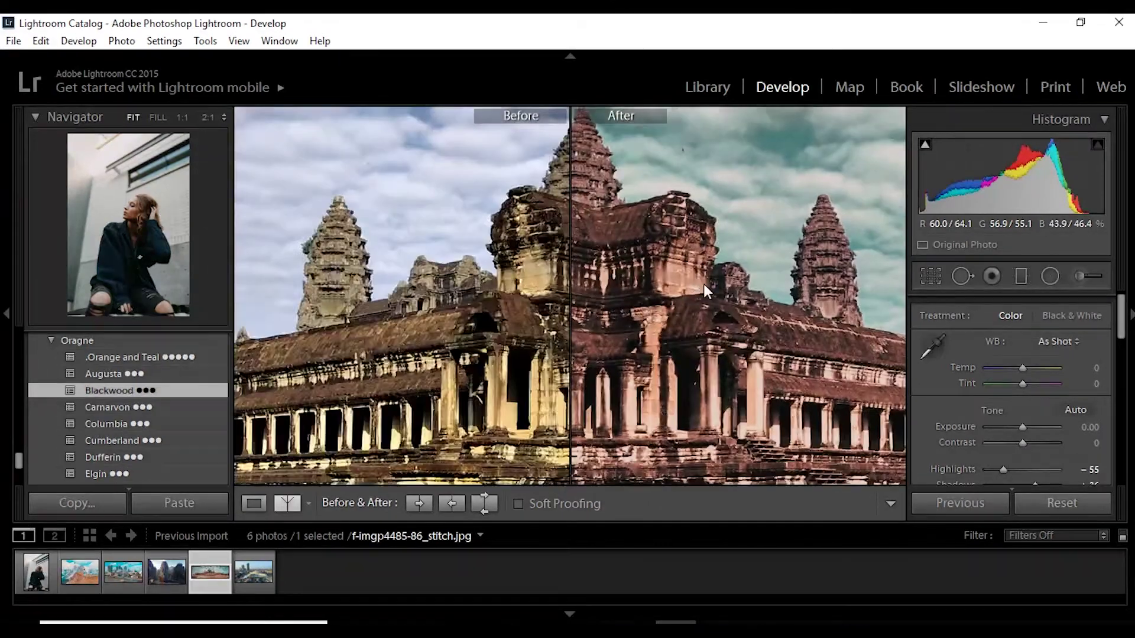
left_click(646, 212)
left_click_drag(646, 212, 542, 294)
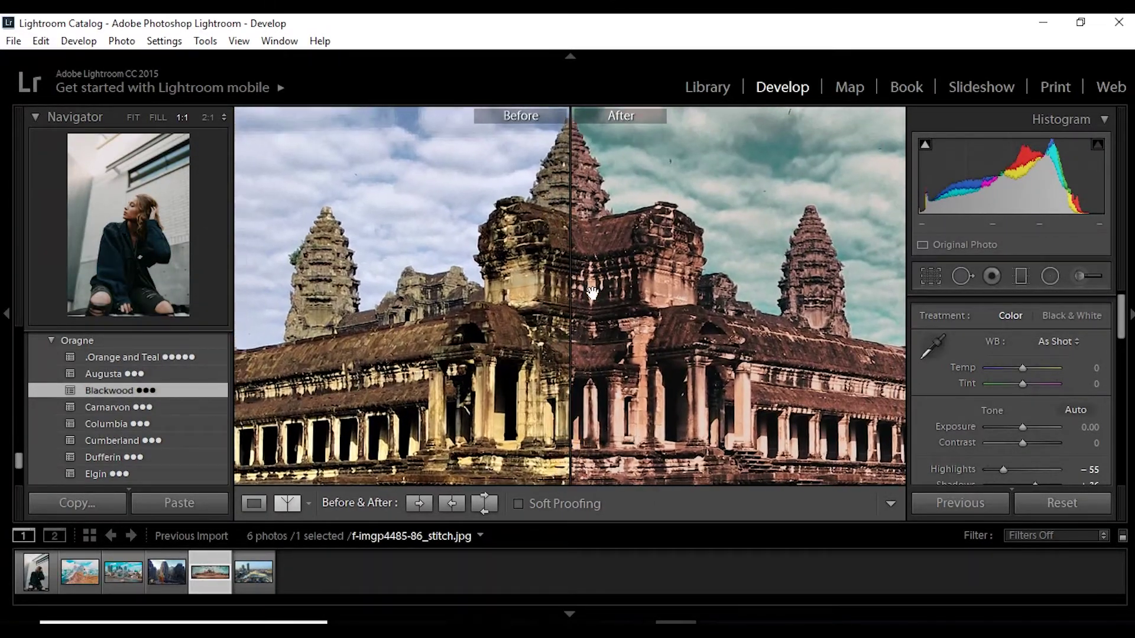
left_click(542, 294)
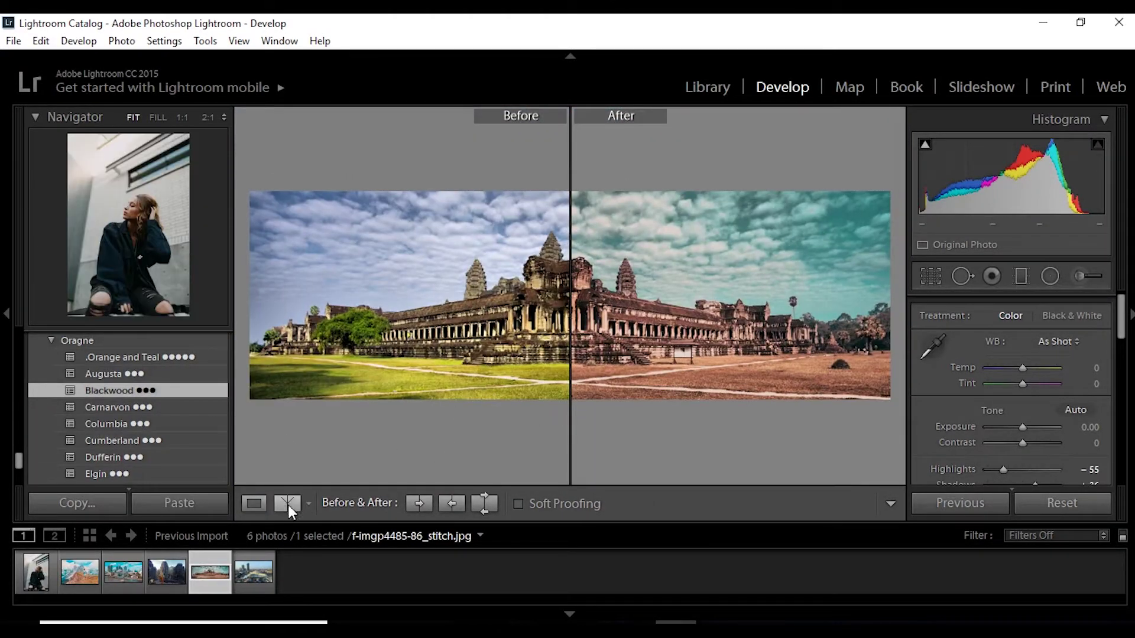
Compare the panorama in a stacked top/bottom Before/After view, then select the monks photo
left_click(285, 505)
left_click(283, 509)
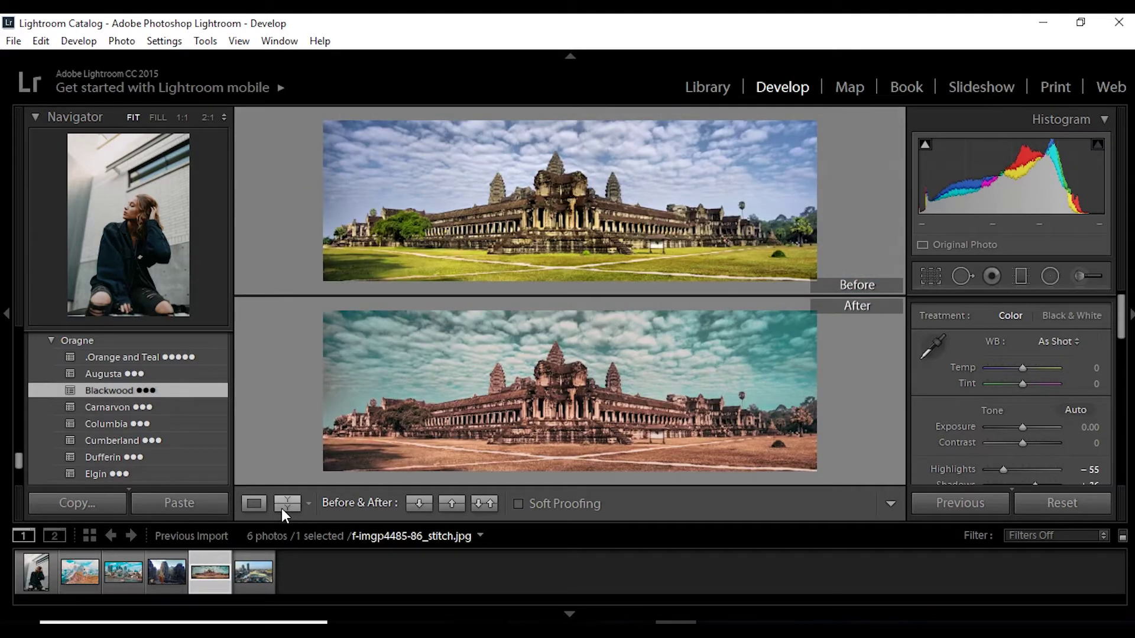
left_click(593, 443)
left_click(592, 443)
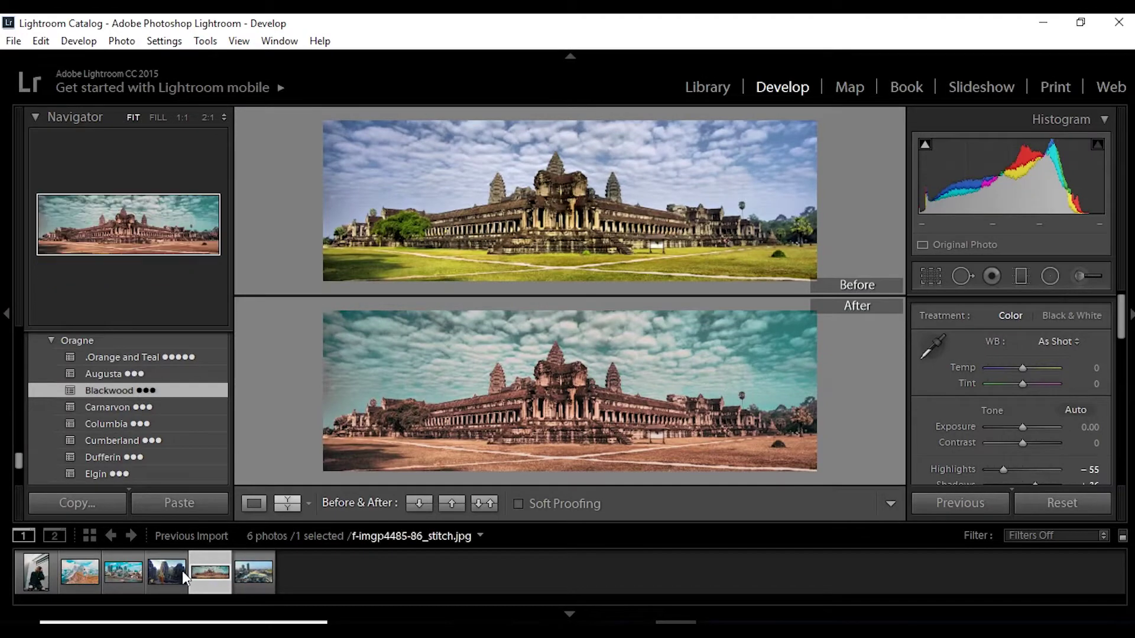
left_click(178, 577)
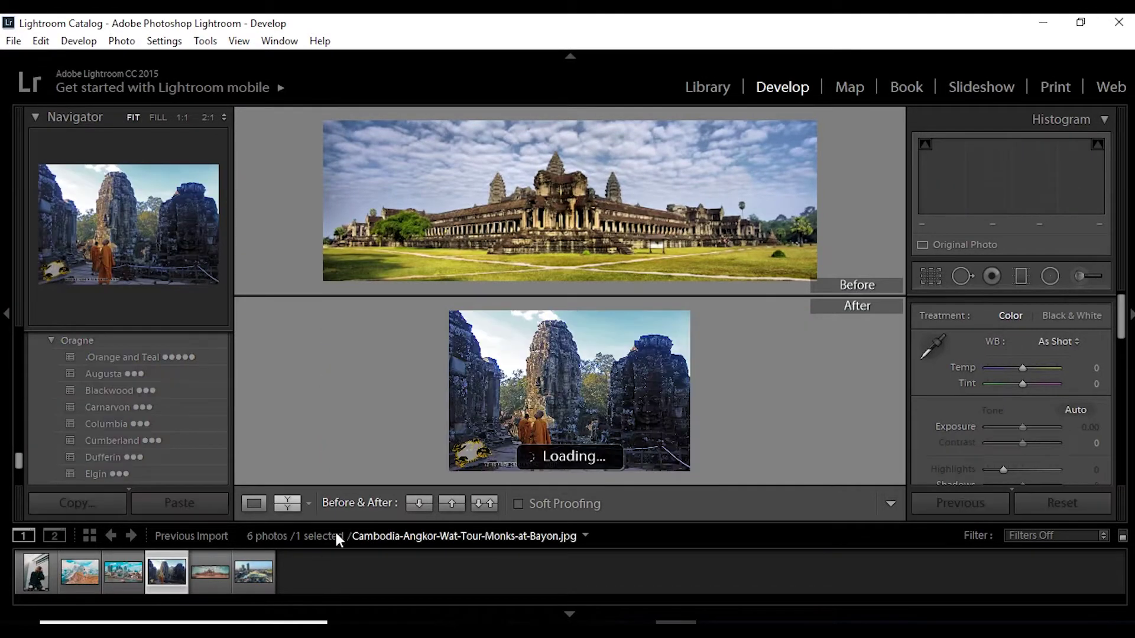
Show the Bayon monks photo side by side and try the Elgin preset
left_click(296, 500)
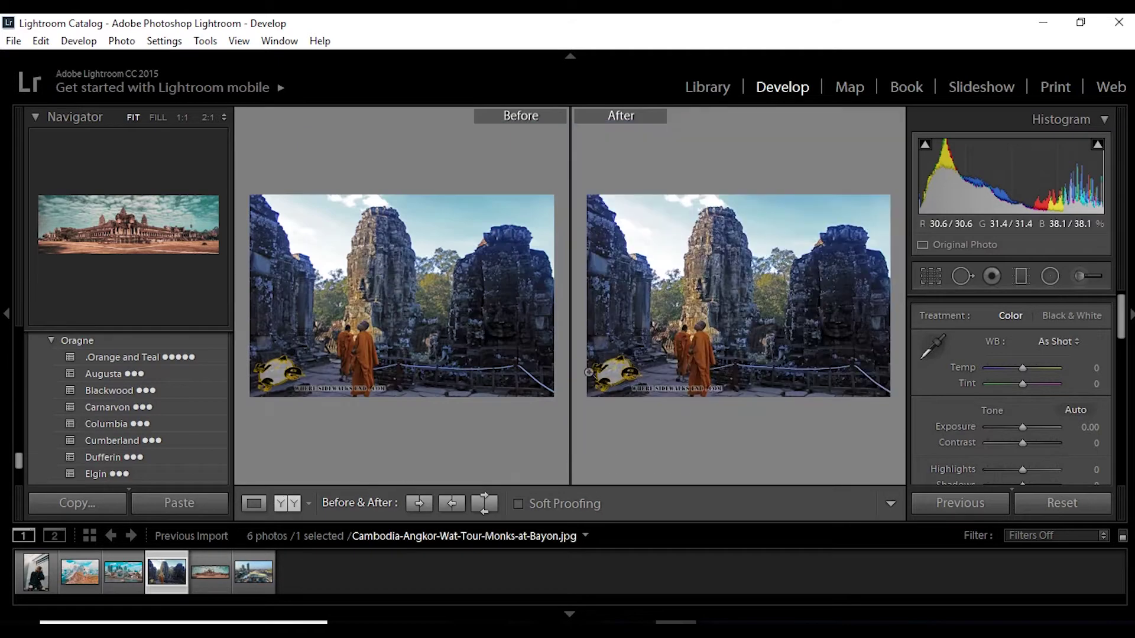
left_click(722, 288)
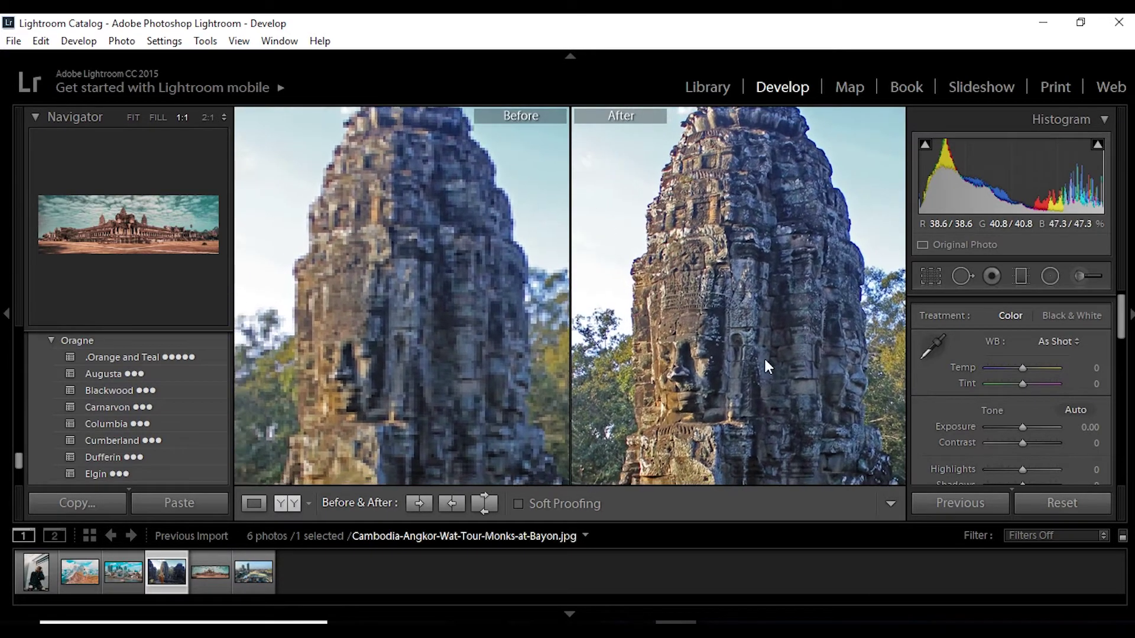
left_click(132, 470)
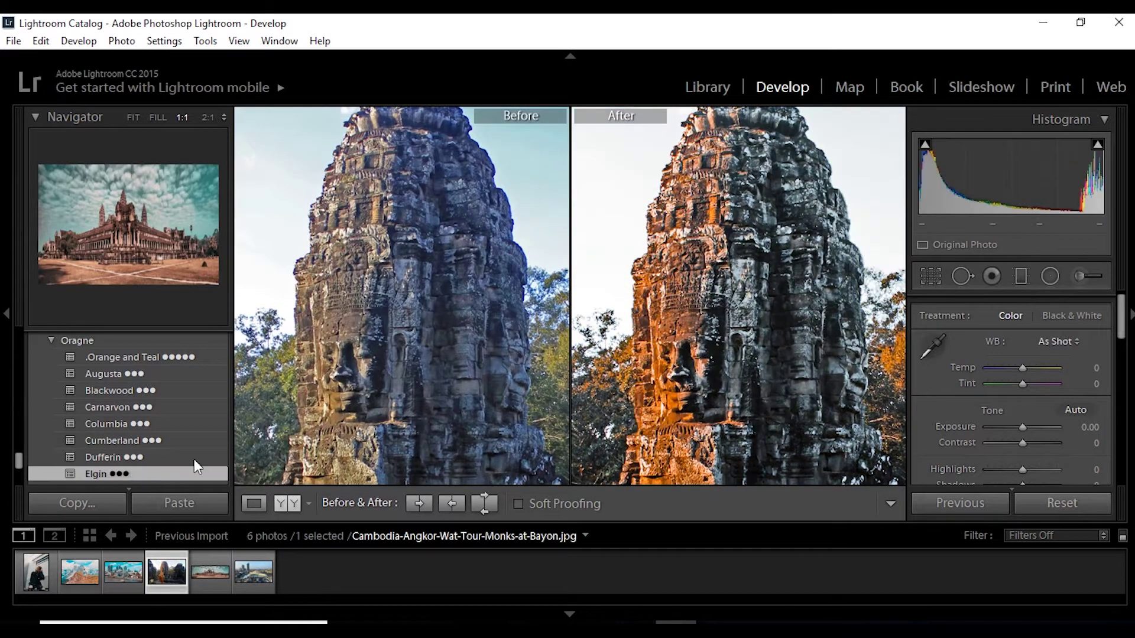
left_click(735, 301)
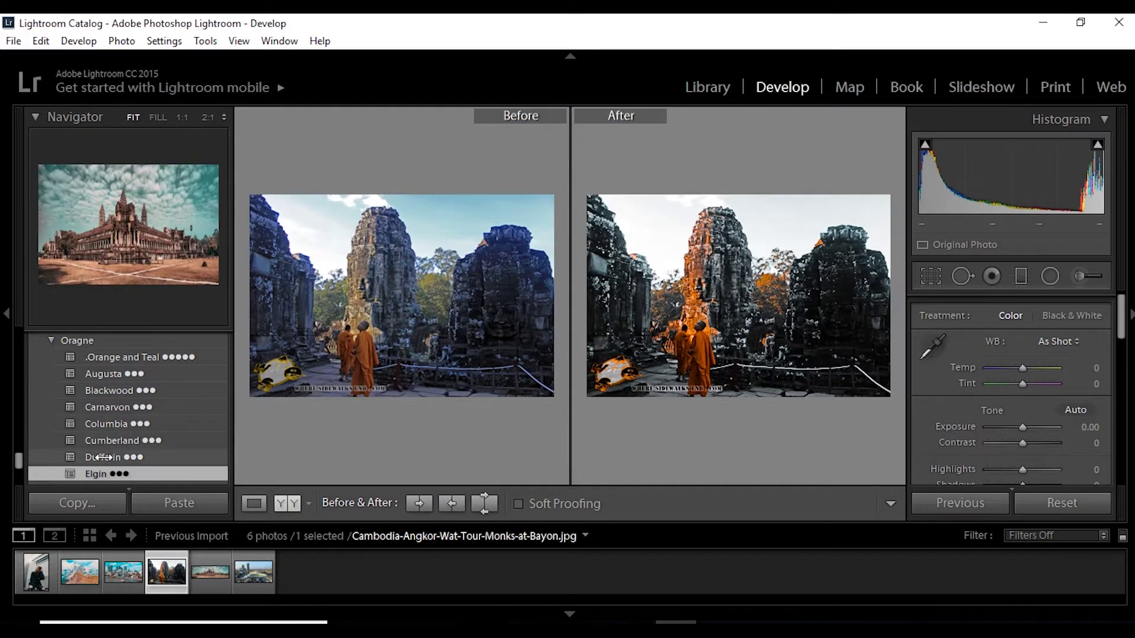
Try Dufferin, Columbia and Carnarvon, settle on Blackwood, then select the portrait
left_click(103, 457)
left_click(108, 424)
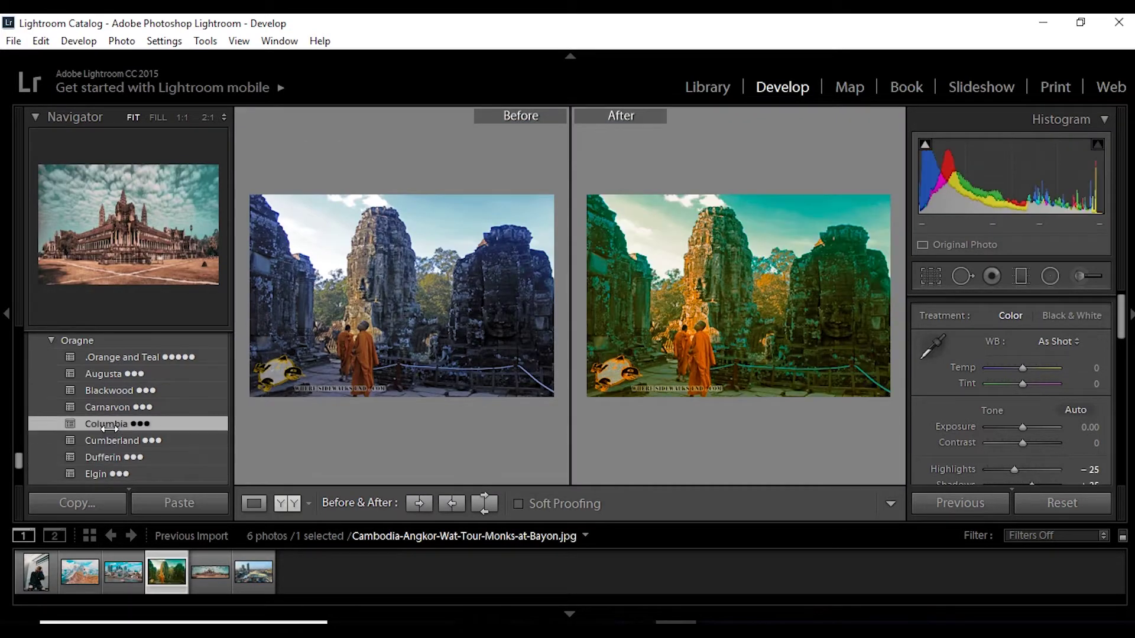
left_click(117, 406)
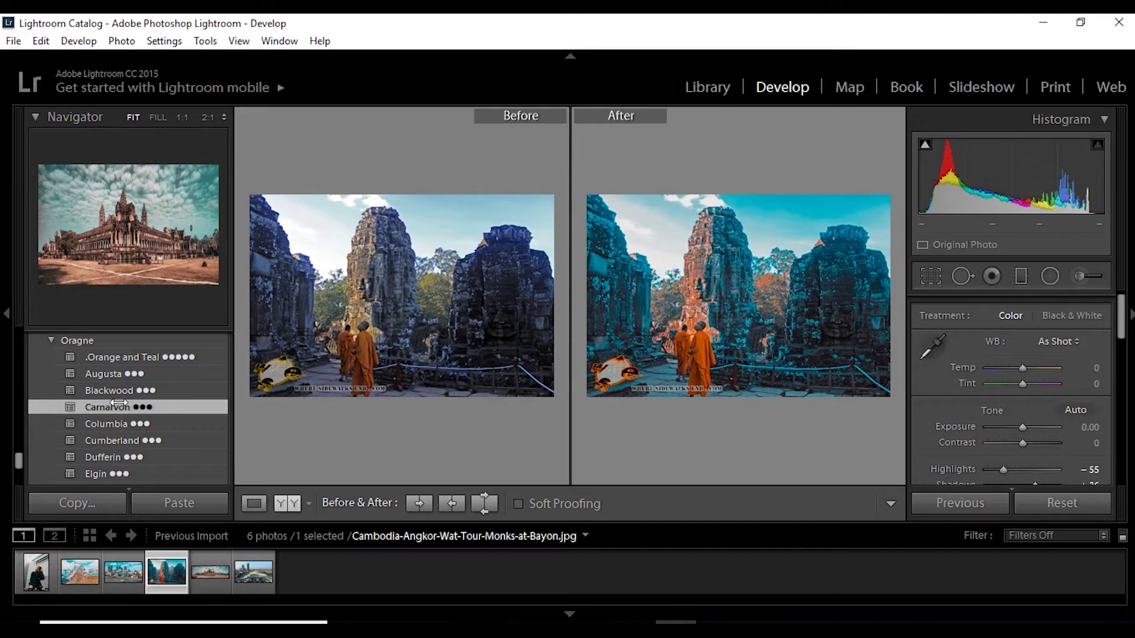
left_click(124, 391)
left_click(692, 289)
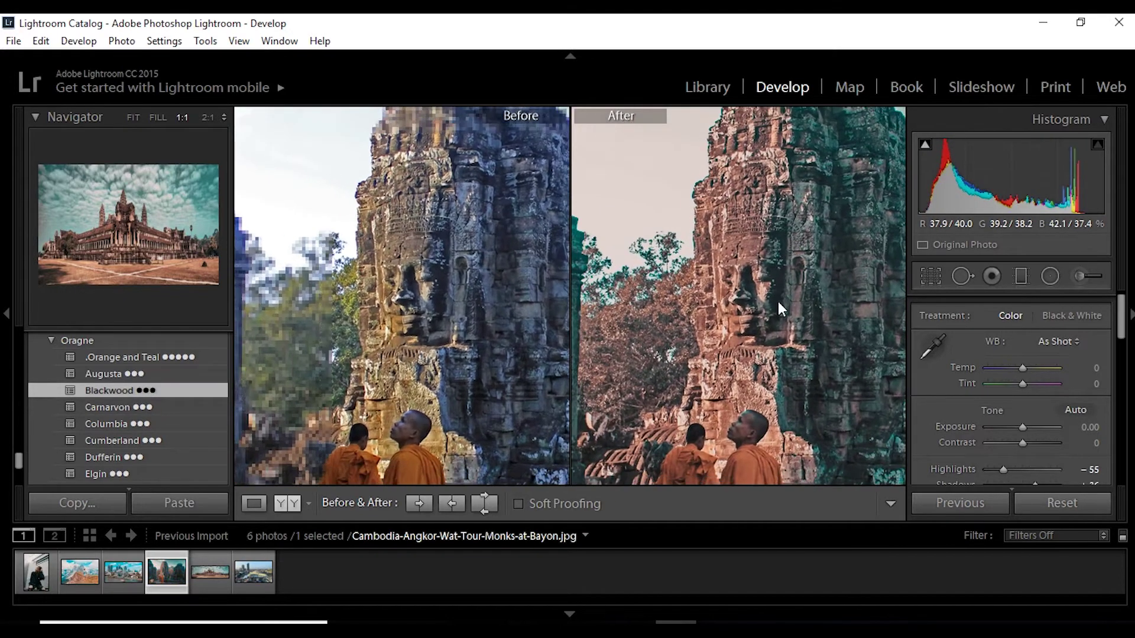
left_click(778, 301)
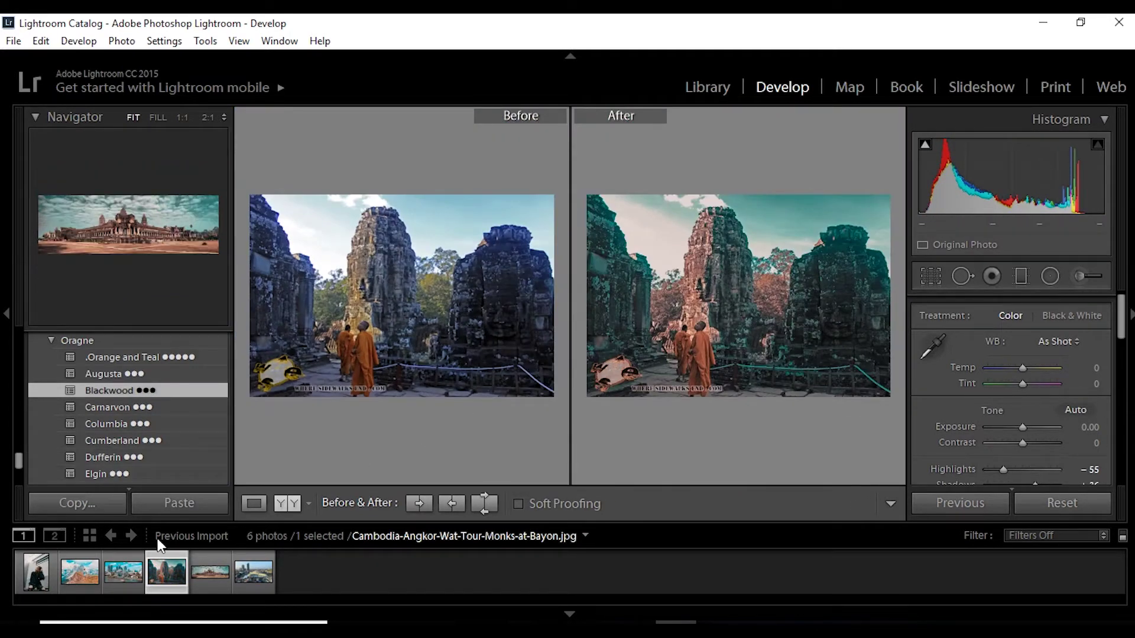
left_click(46, 572)
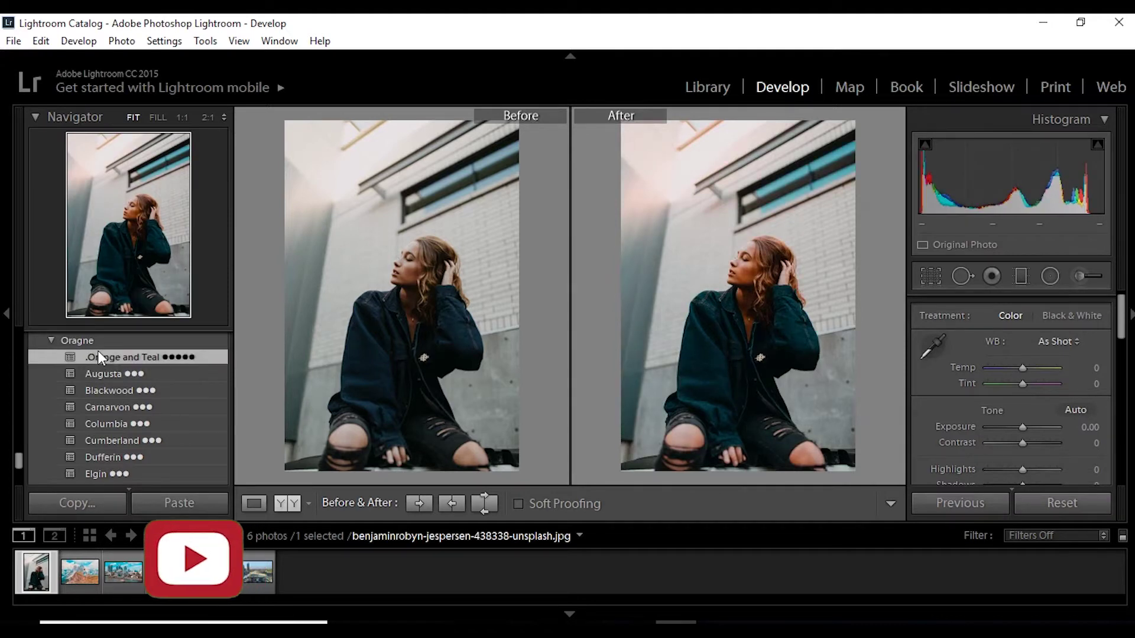
Set the portrait's Contrast to +33, Highlights to -48 and Shadows to +52
left_click(753, 226)
left_click(733, 361)
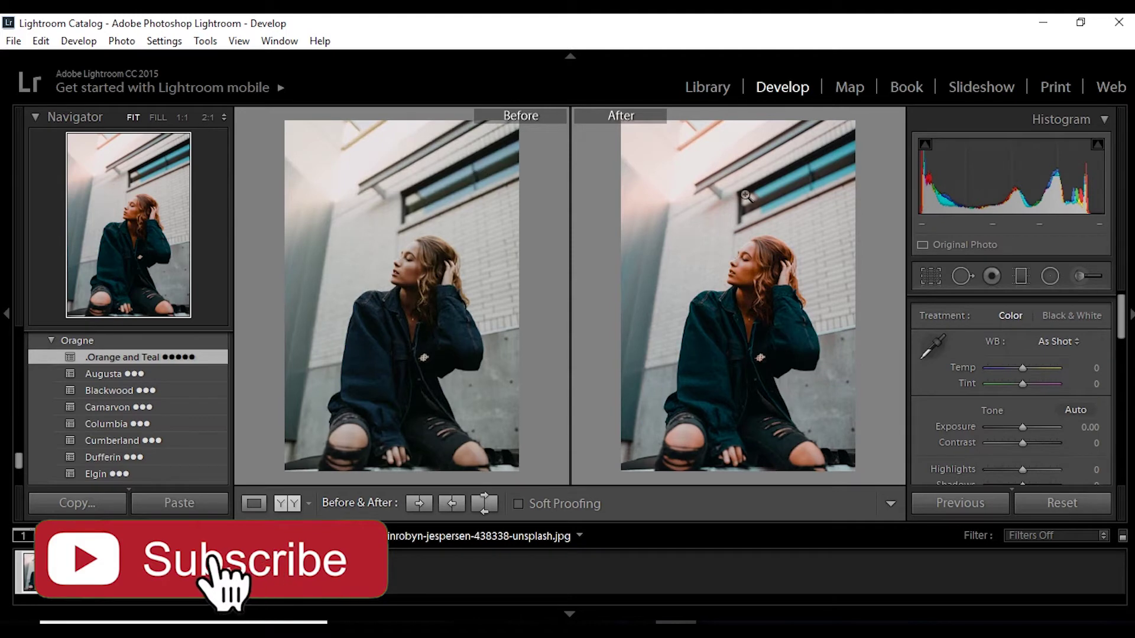
mouse_move(1021, 443)
left_mouse_down()
mouse_move(1033, 444)
mouse_move(1020, 421)
left_mouse_up()
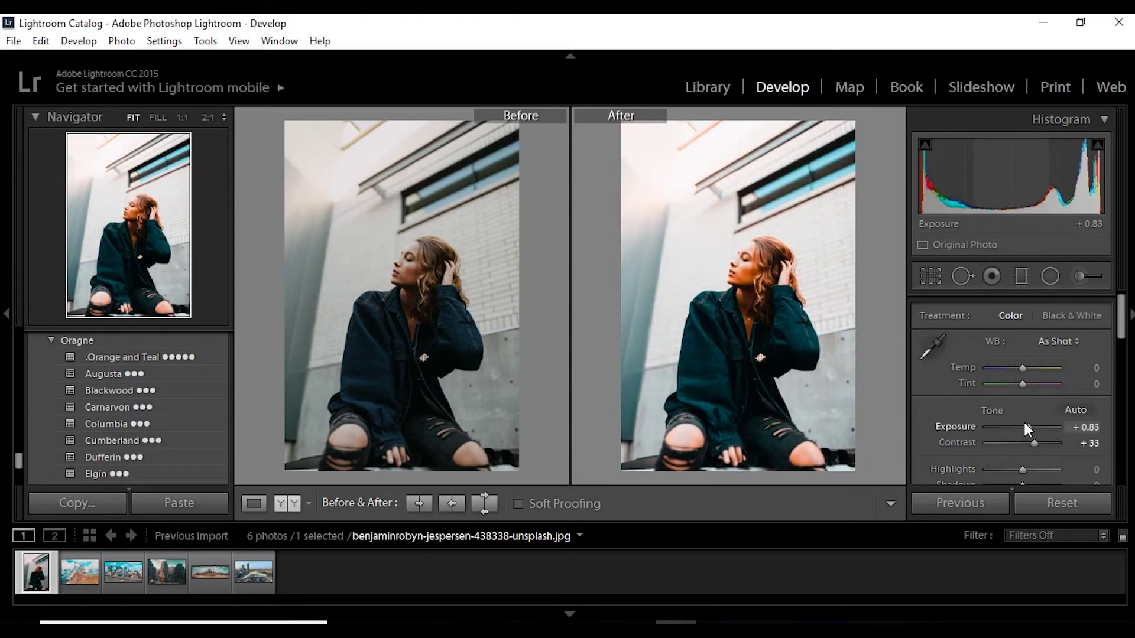
left_click_drag(1023, 470, 1006, 469)
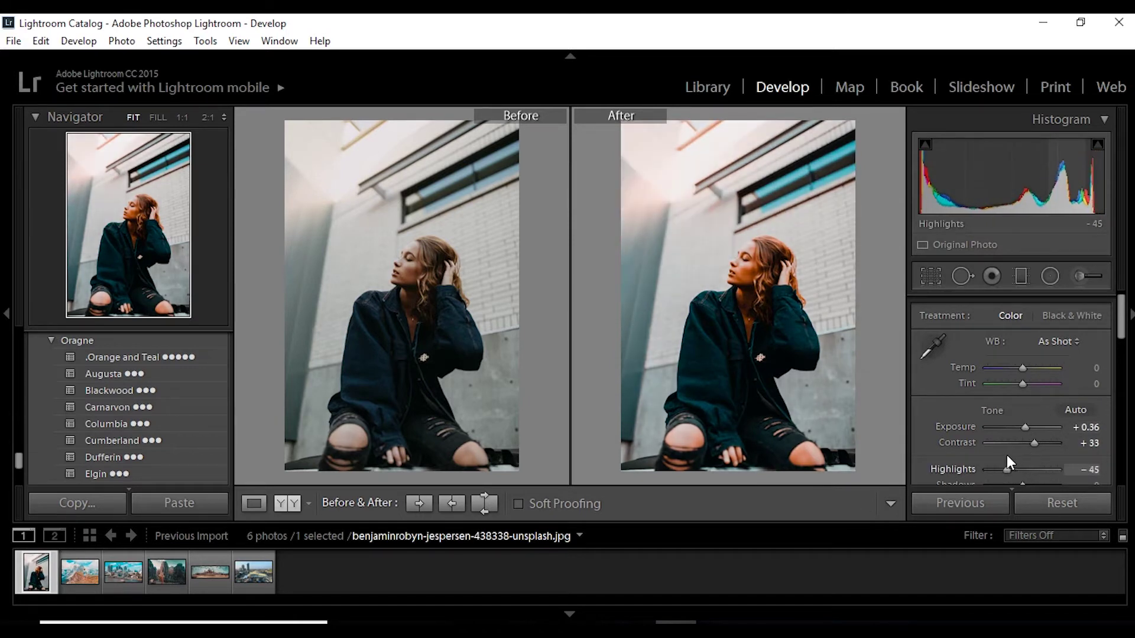
scroll(1035, 453, "down", 3)
scroll(1032, 408, "down", 1)
left_click_drag(1023, 365, 1041, 365)
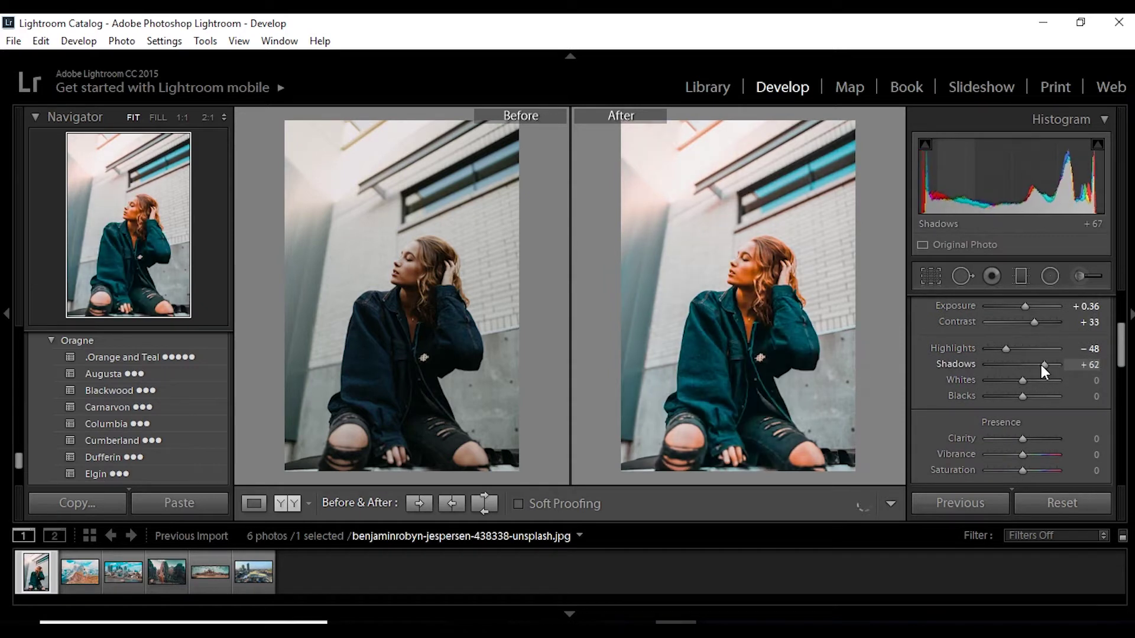
Set Blacks +10, Clarity +31, Vibrance -36 and Saturation +20, then check the face
scroll(1120, 358, "down", 2)
scroll(1123, 357, "down", 1)
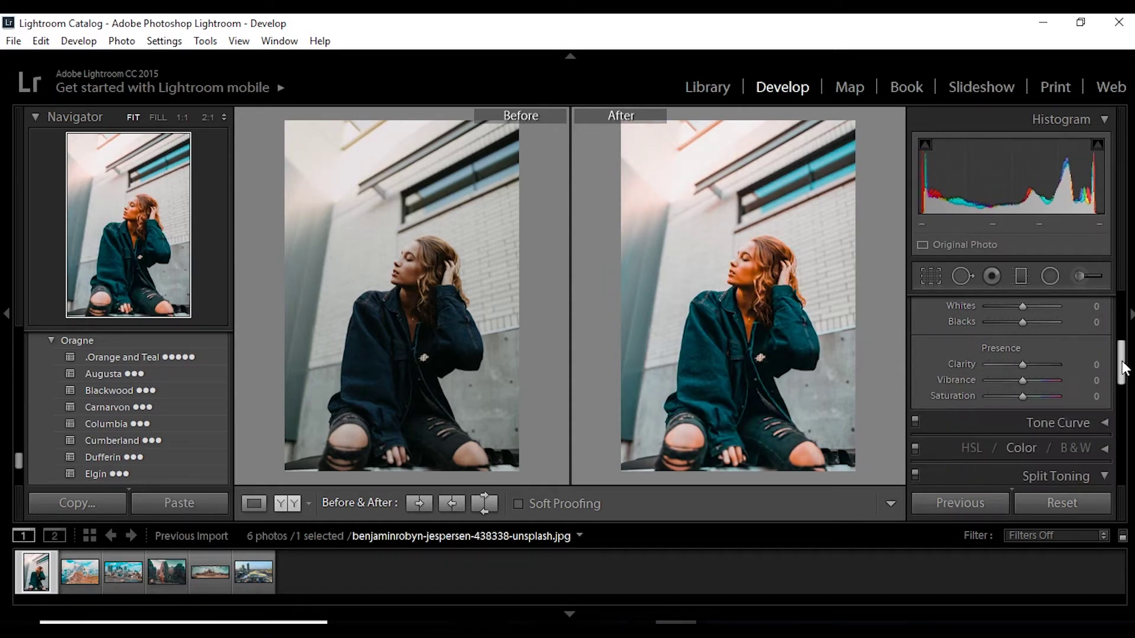
scroll(1125, 358, "up", 1)
left_click_drag(1030, 365, 1023, 366)
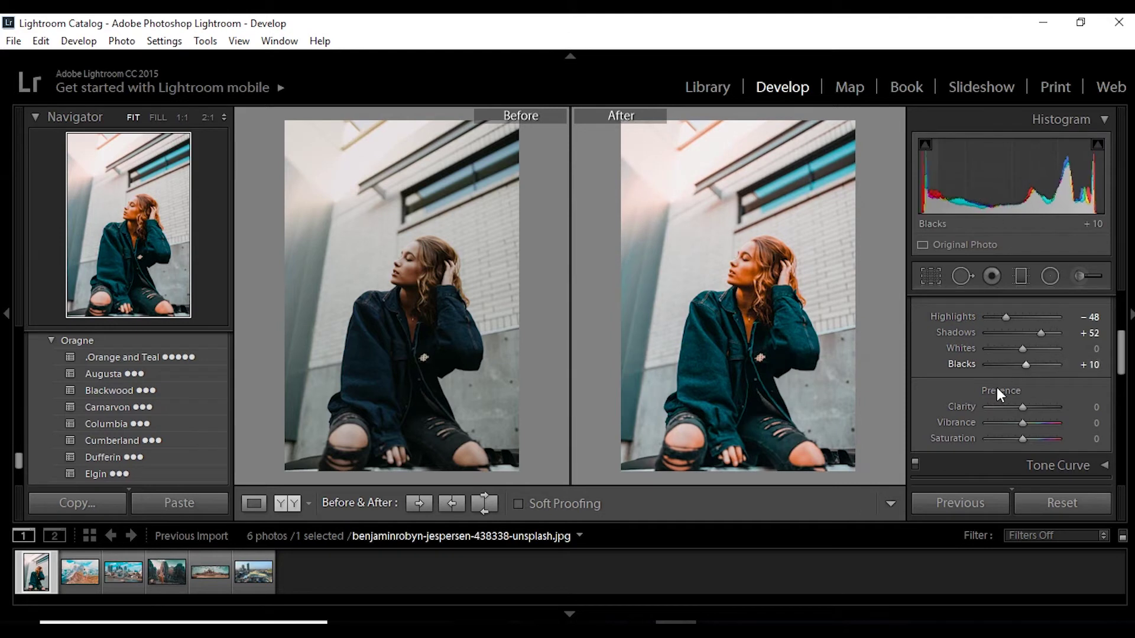
mouse_move(1021, 409)
left_mouse_down()
mouse_move(1036, 416)
mouse_move(1008, 423)
left_mouse_up()
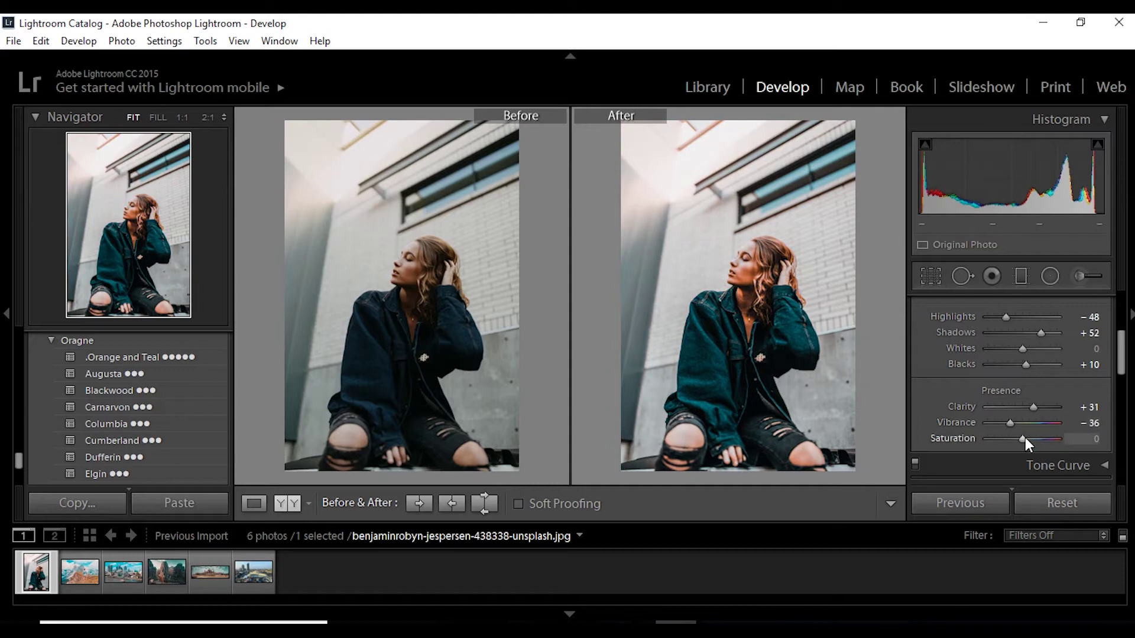
left_click_drag(1025, 439, 1029, 438)
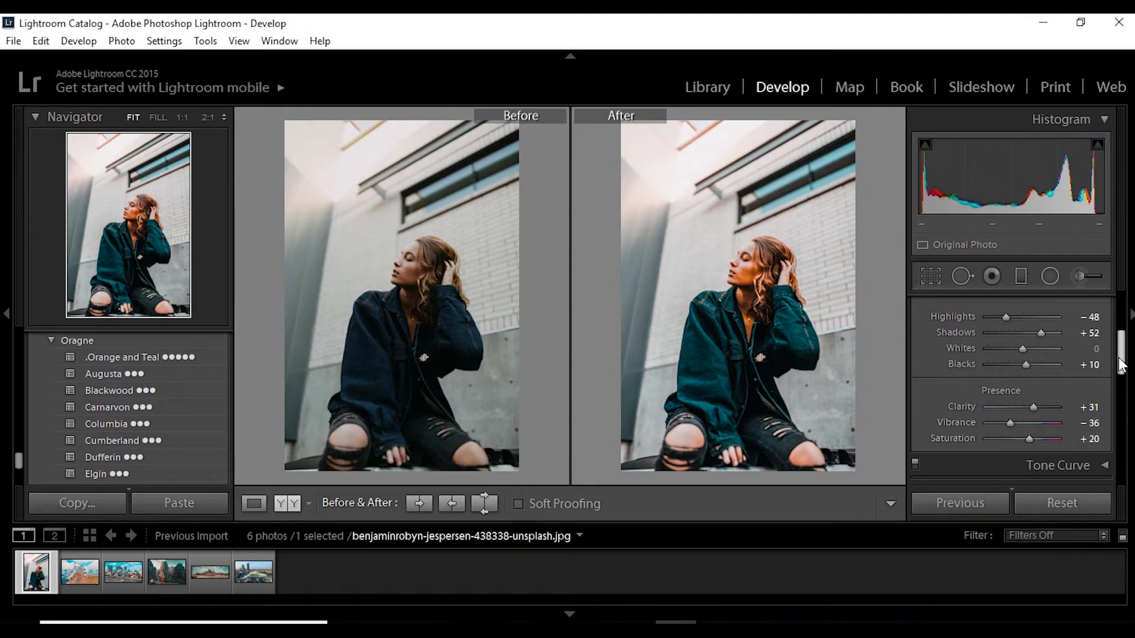
left_click_drag(1119, 364, 1119, 326)
left_click(751, 254)
left_click(757, 314)
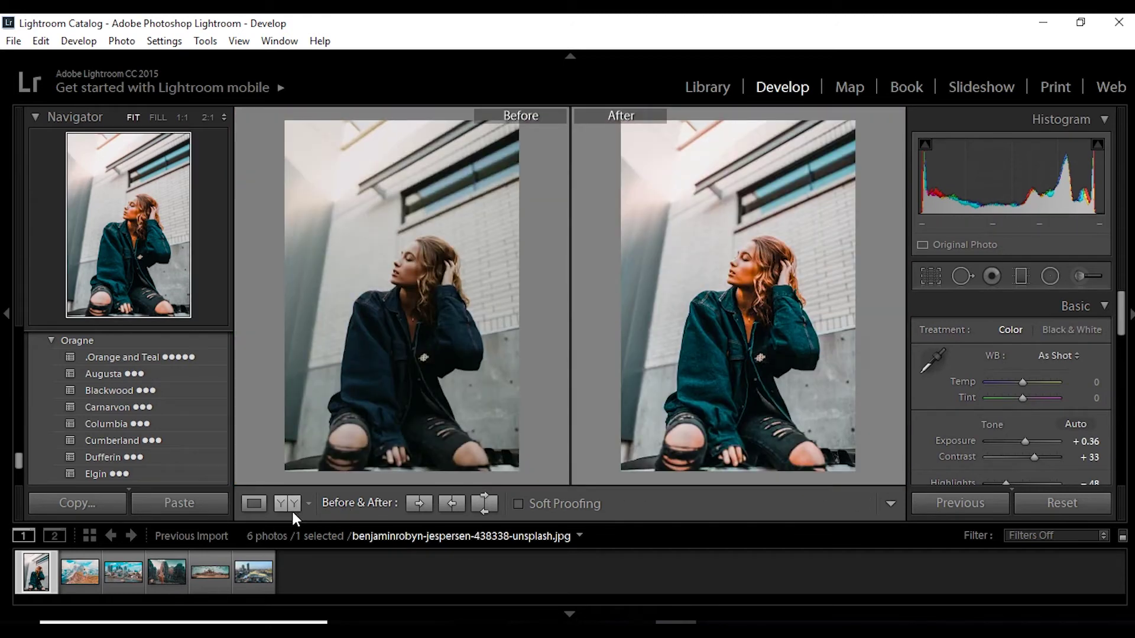
View the portrait in Left/Right Split Before/After, checking hair and window at 1:1
left_click(282, 504)
left_click(600, 273)
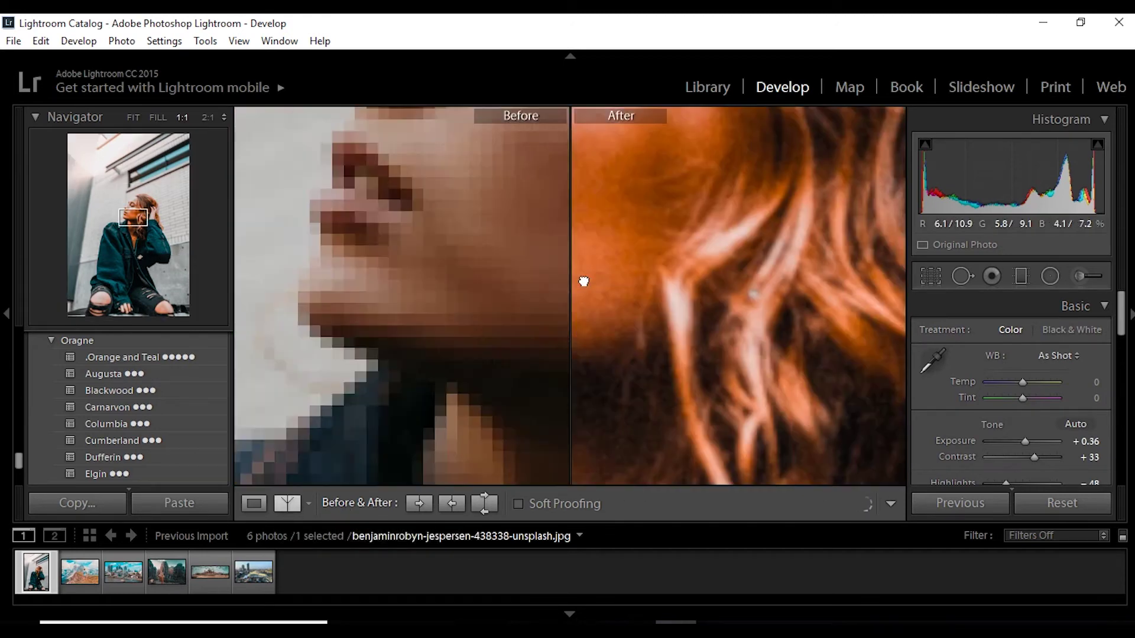
left_click(641, 260)
left_click(627, 251)
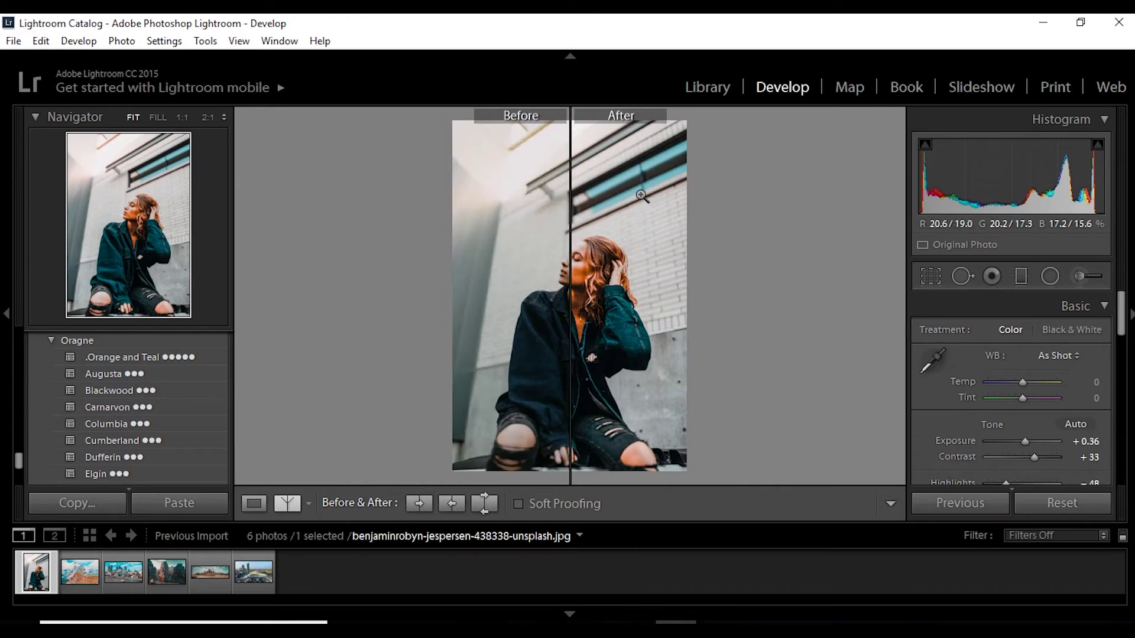
left_click(642, 200)
left_click(595, 176)
left_click(505, 250)
left_click(649, 274)
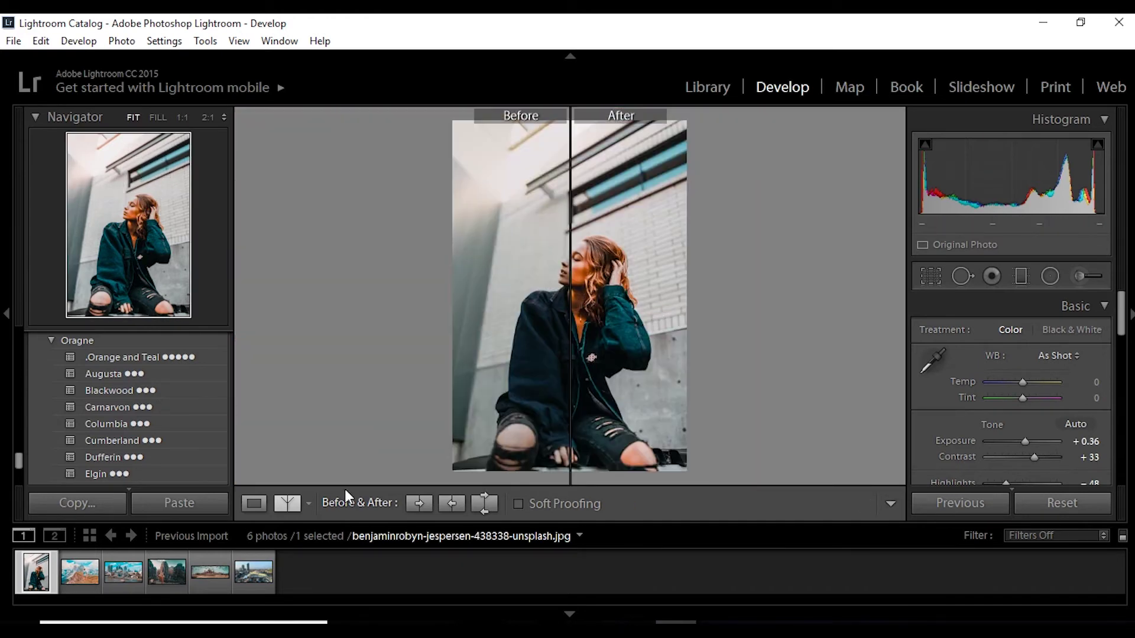
left_click(261, 581)
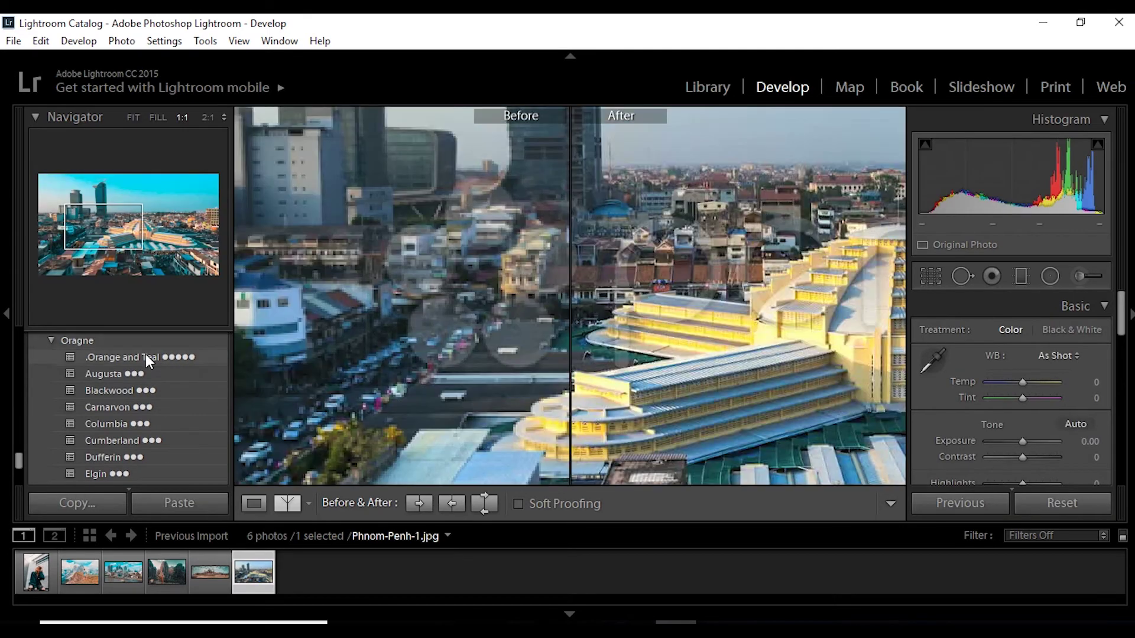
Apply .Orange and Teal to Phnom-Penh-1, check it at 1:1, and show it alone
left_click(145, 355)
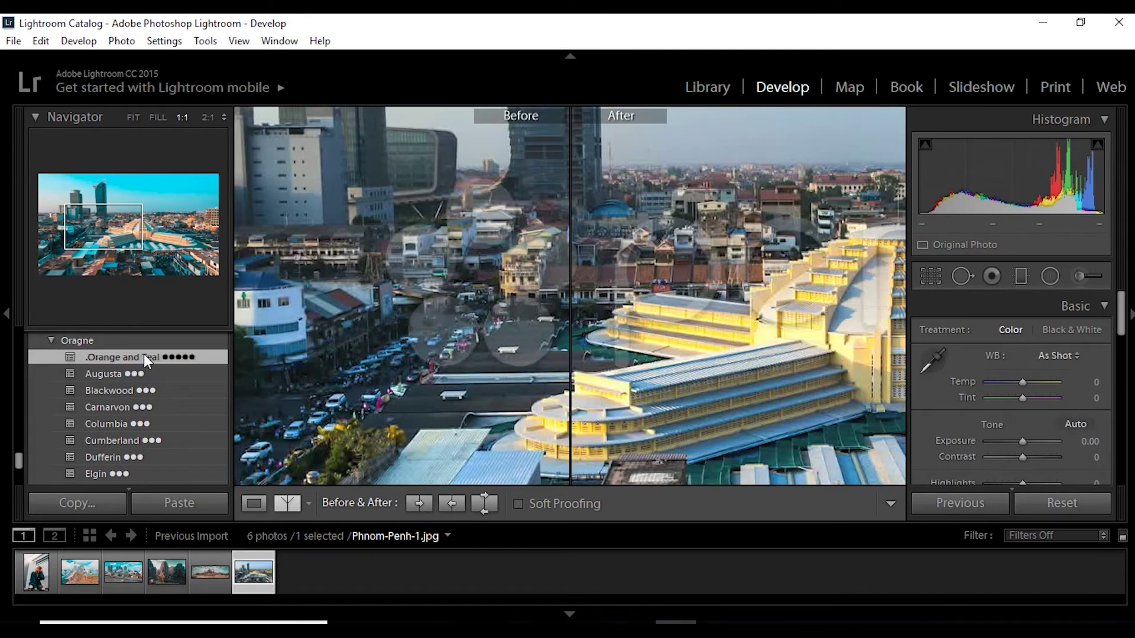
left_click(733, 323)
left_click(681, 332)
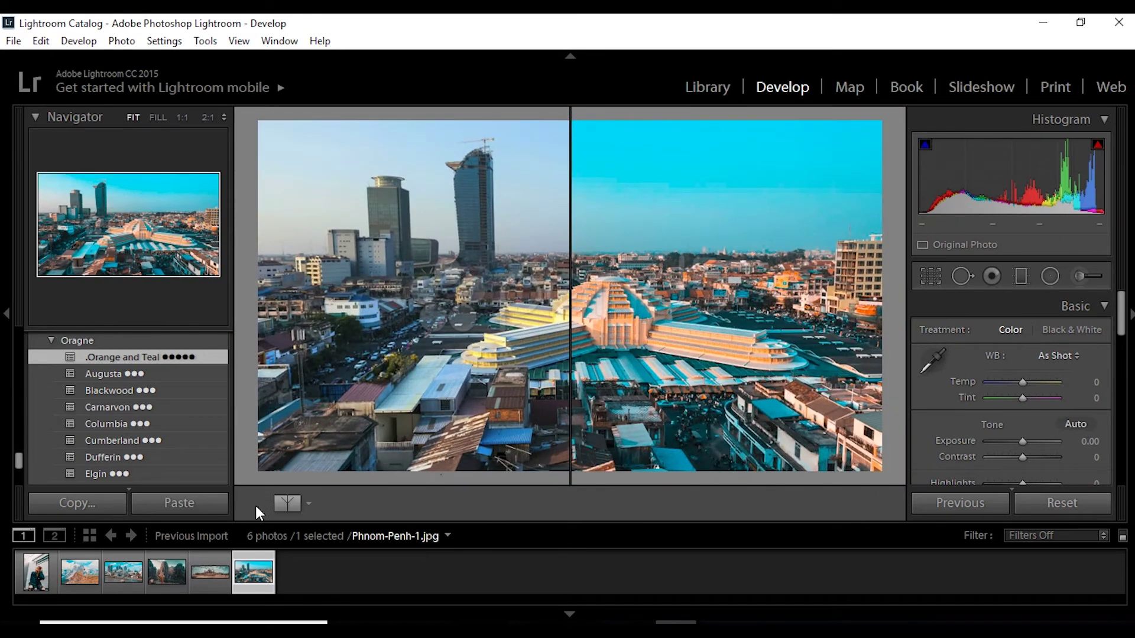
left_click(256, 505)
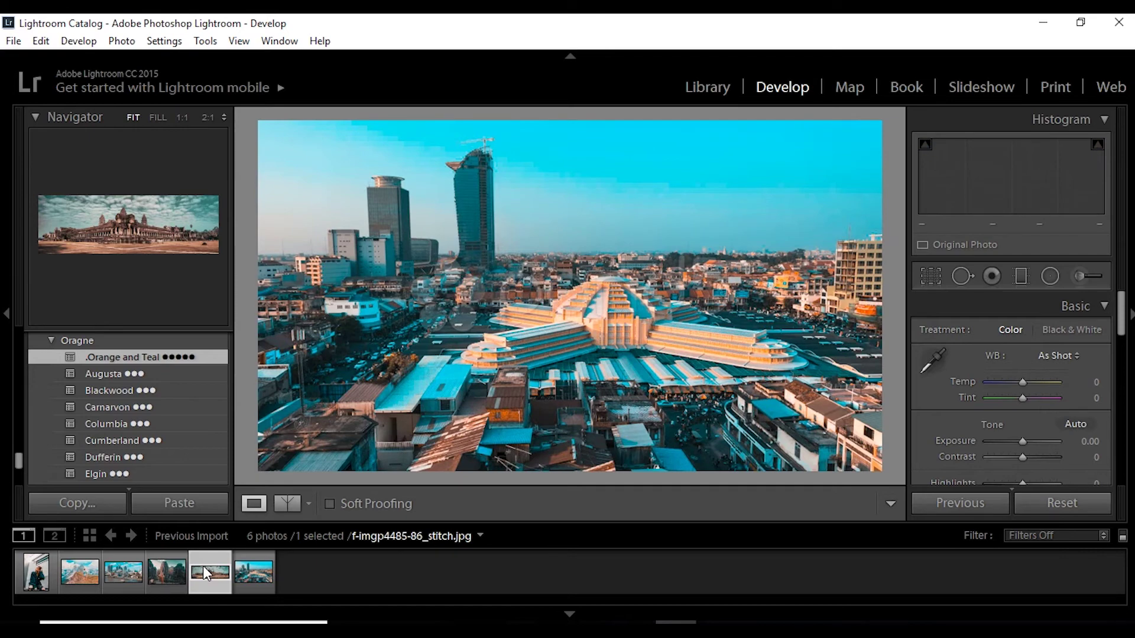
left_click(203, 566)
left_click(169, 569)
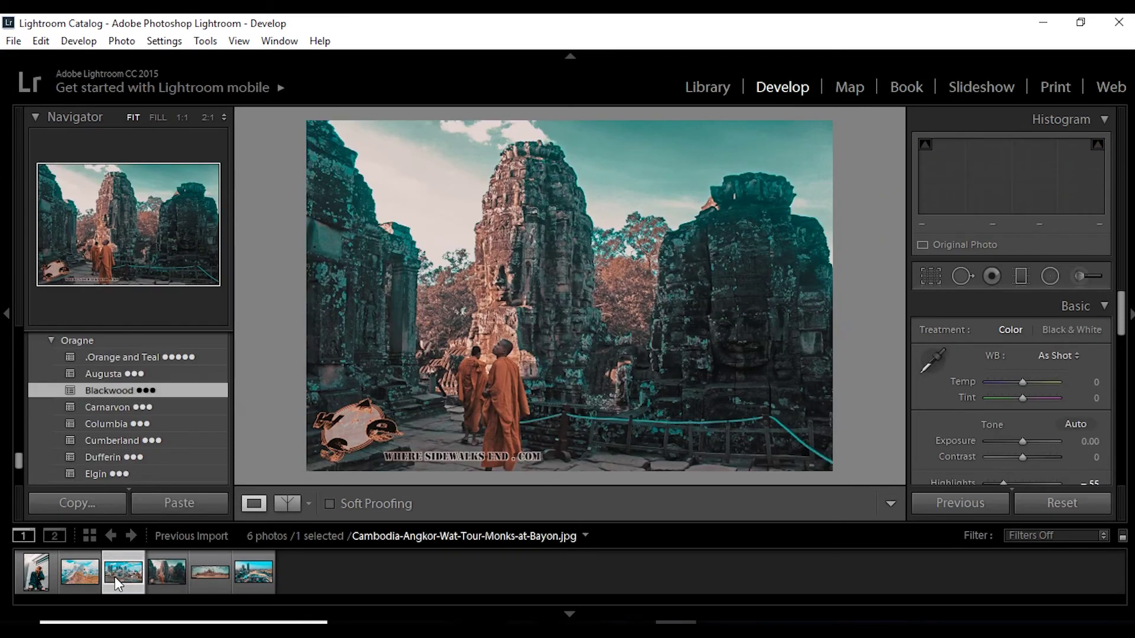
left_click(115, 577)
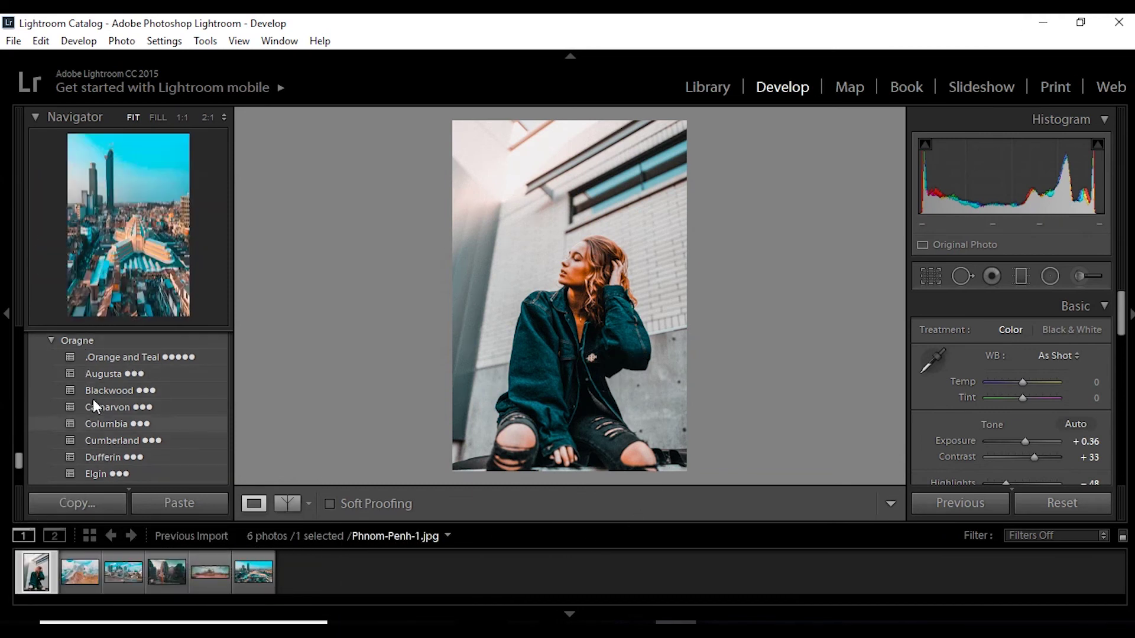
left_click(647, 636)
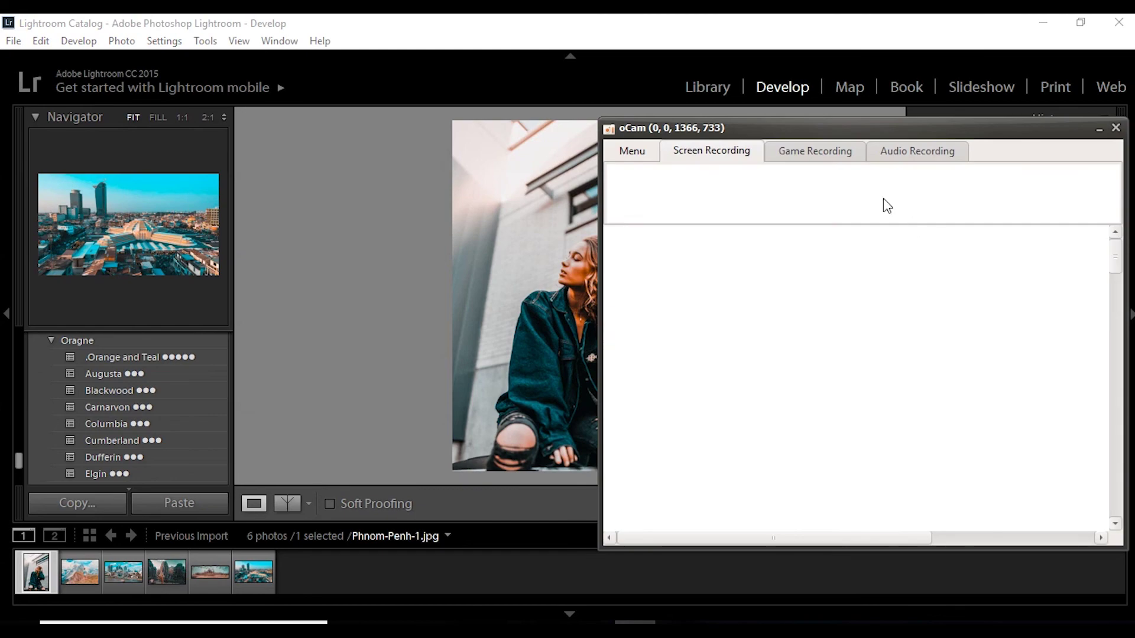